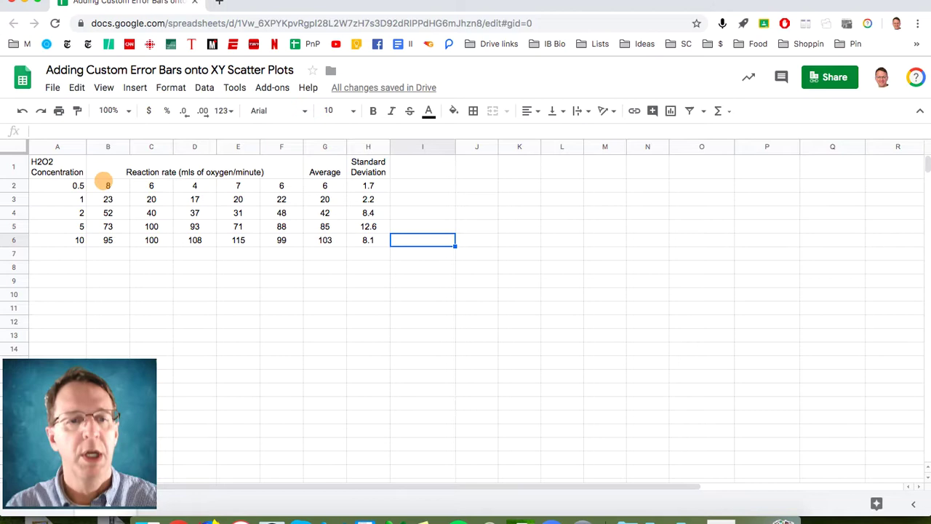
Insert a chart from the concentrations in A2:A6 and the averages in G2:G6
drag(77, 185, 77, 241)
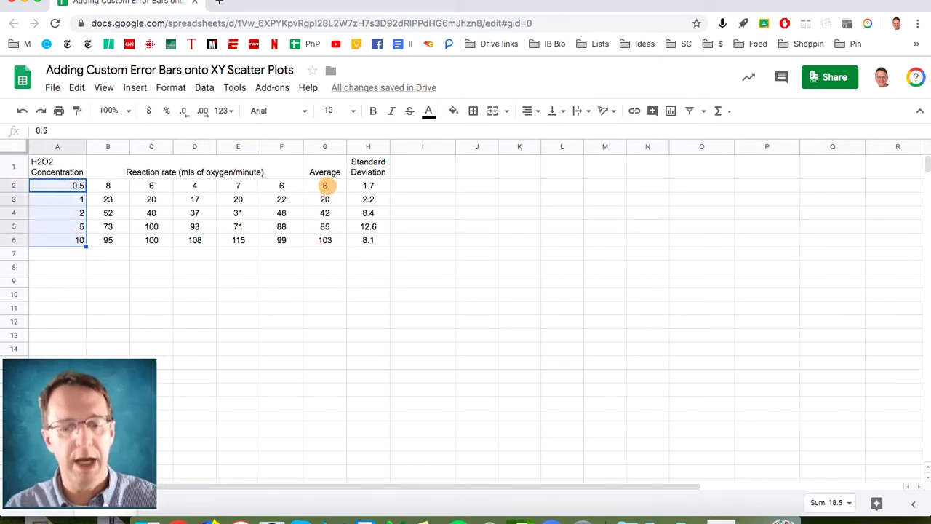
super+click(324, 186)
drag(324, 212, 324, 243)
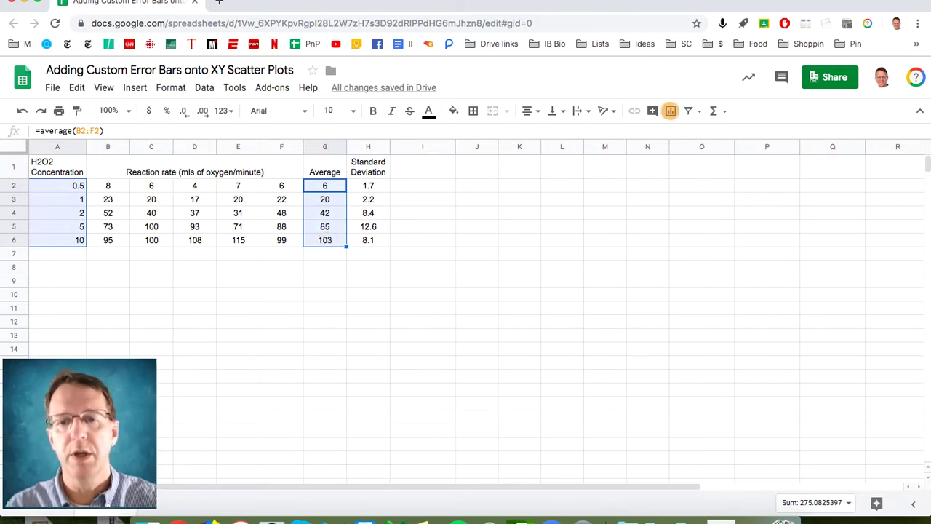
click(670, 111)
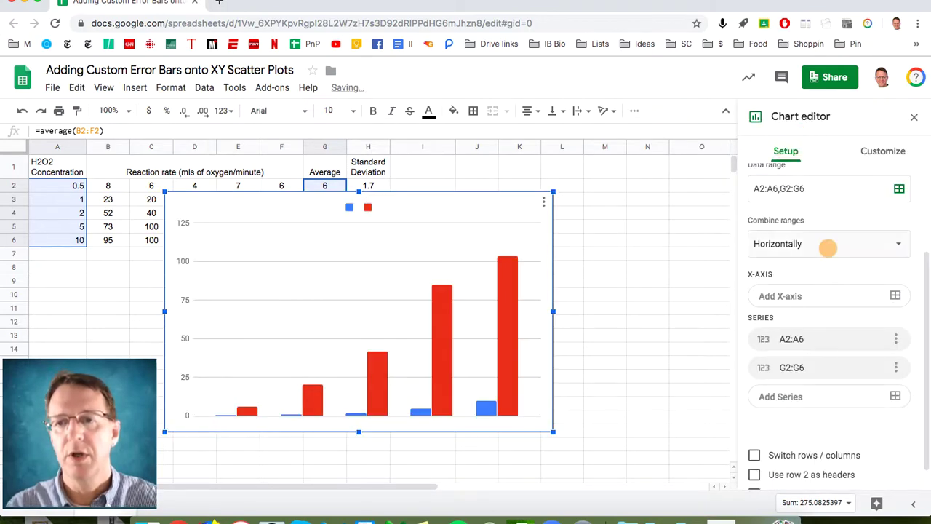
Change the inserted column chart to a Scatter chart
scroll(828, 248, up, 3)
click(790, 203)
scroll(792, 275, down, 2)
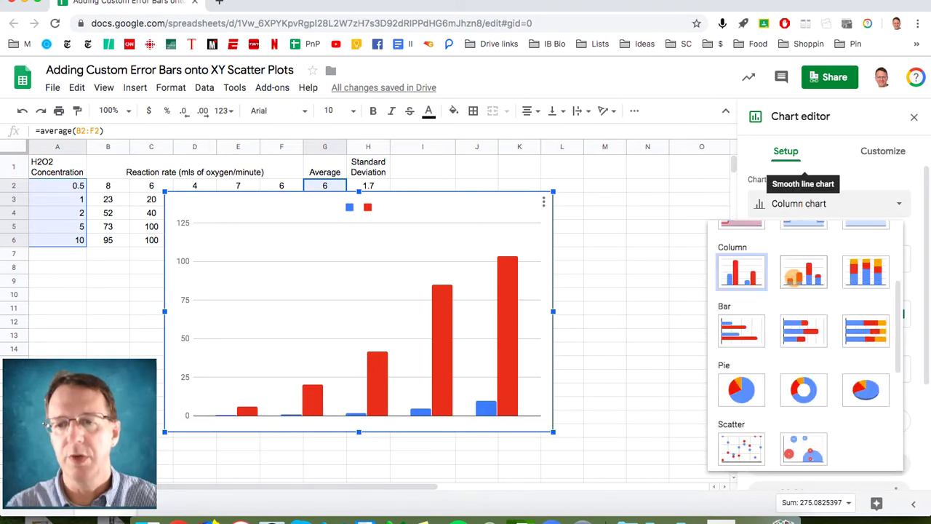
scroll(793, 275, down, 3)
scroll(738, 270, up, 1)
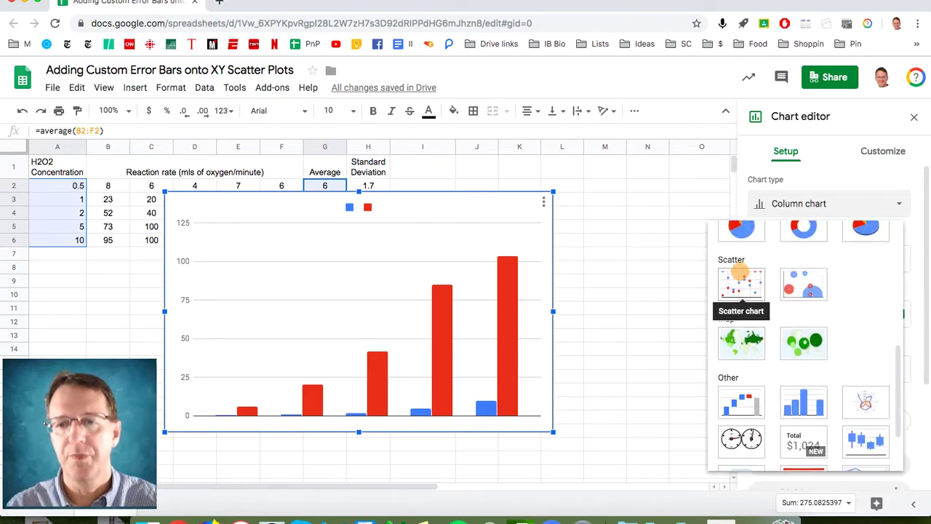
click(738, 273)
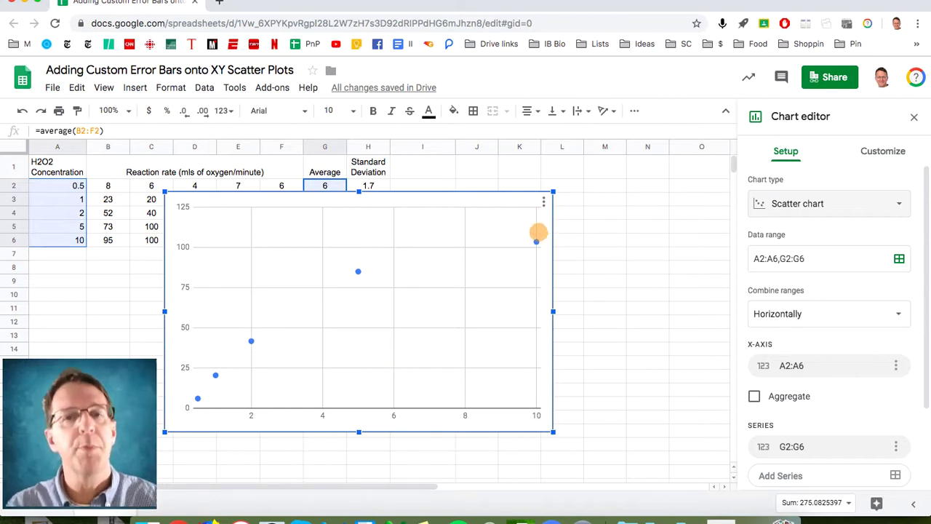
Turn on error bars for the data series of the scatter chart
mouse_move(359, 271)
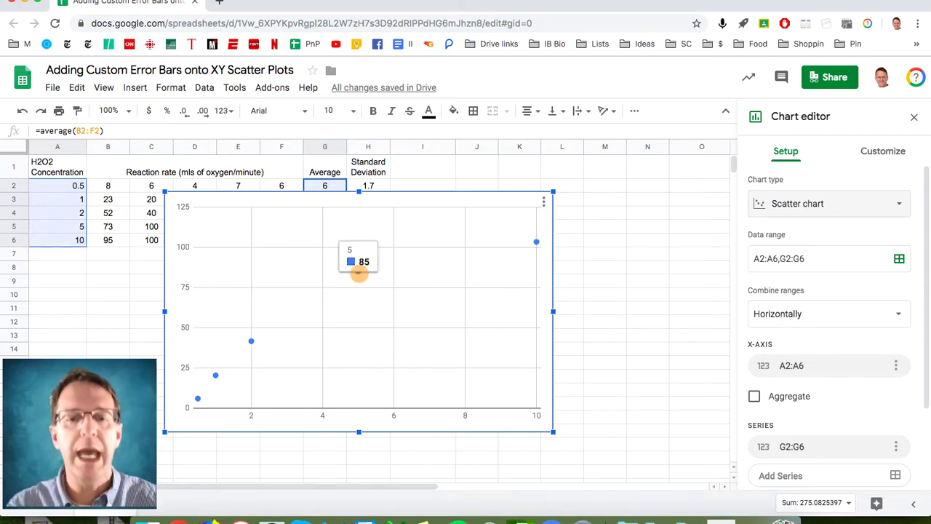
mouse_move(535, 244)
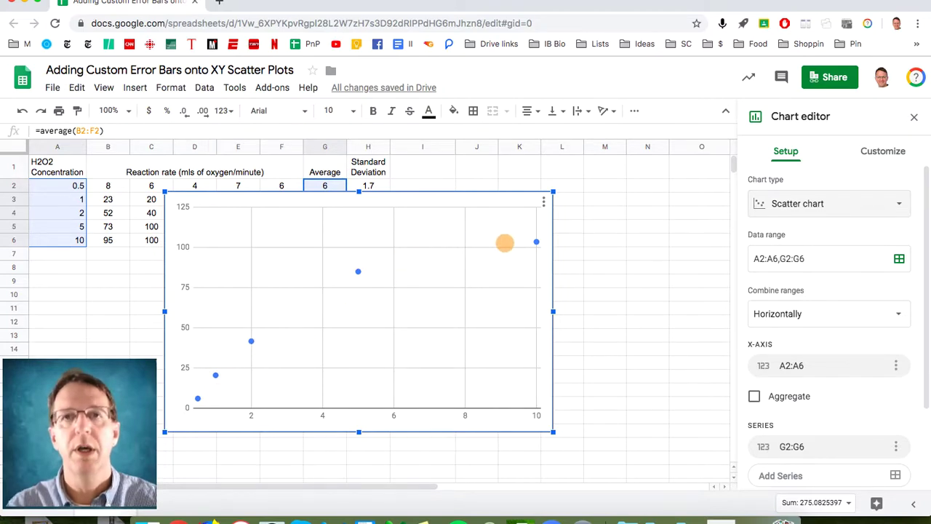
scroll(834, 284, down, 3)
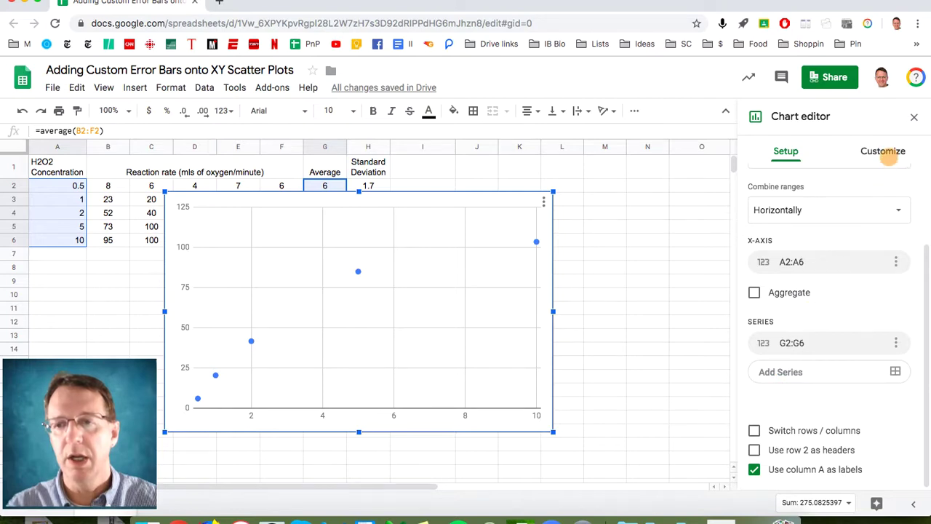
click(886, 154)
click(758, 263)
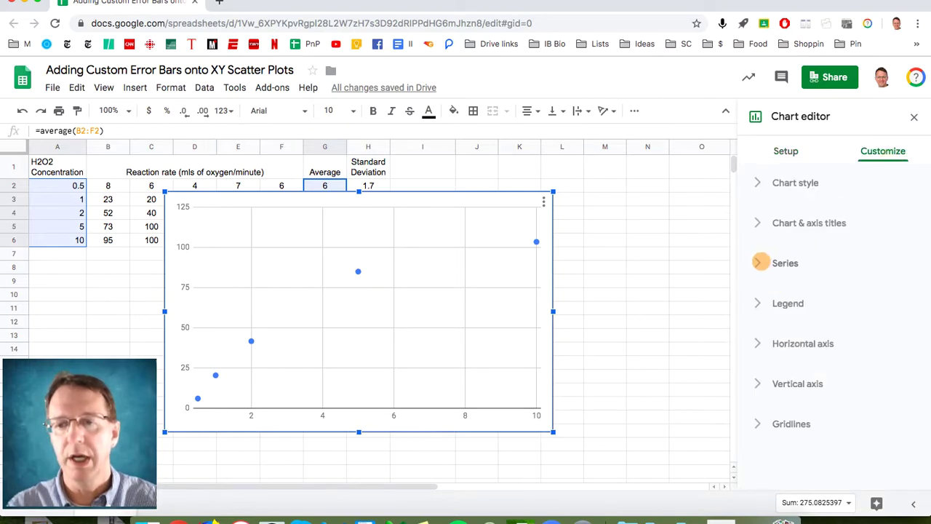
scroll(760, 263, down, 4)
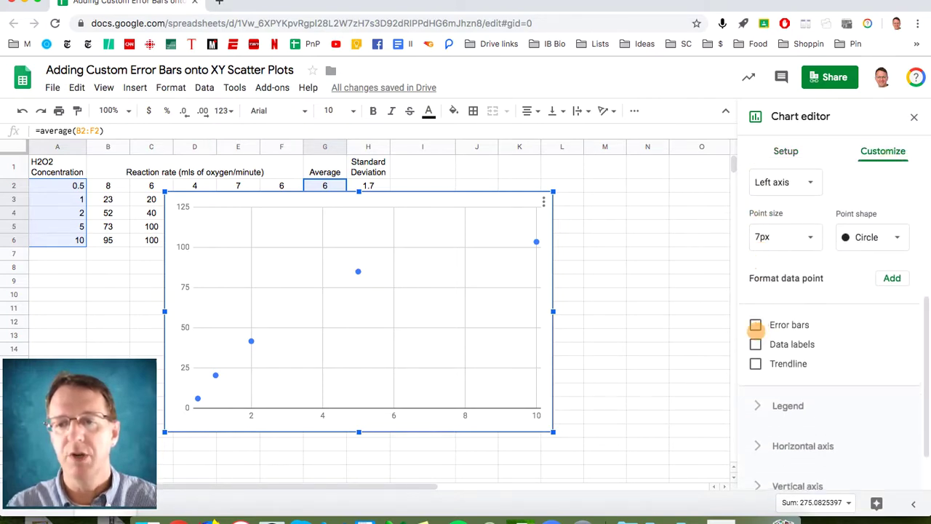
click(755, 325)
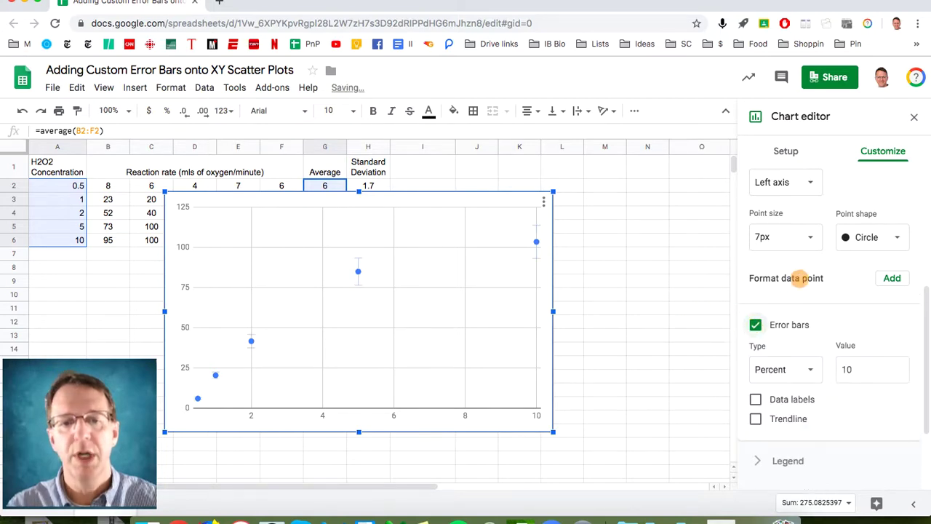
Set the error bar type to Constant, and delete the scatter chart from the sheet
click(812, 369)
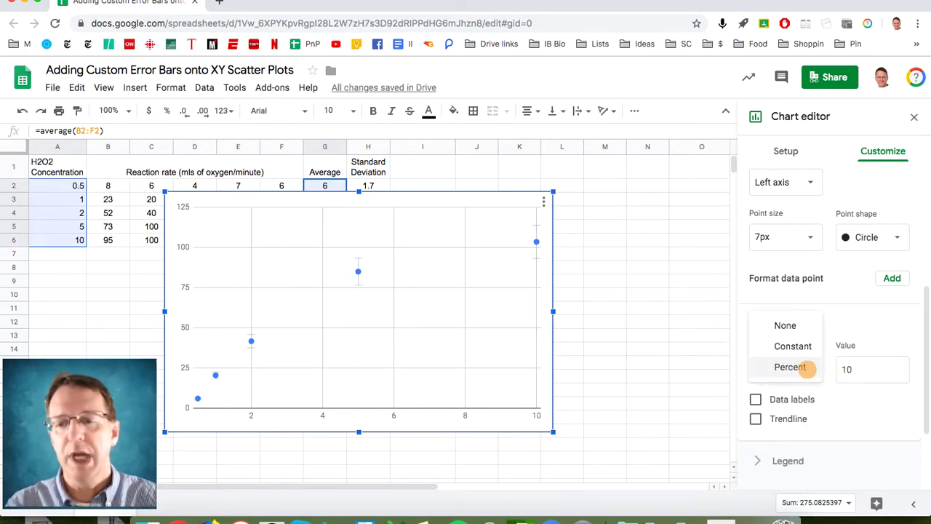
click(808, 368)
click(809, 369)
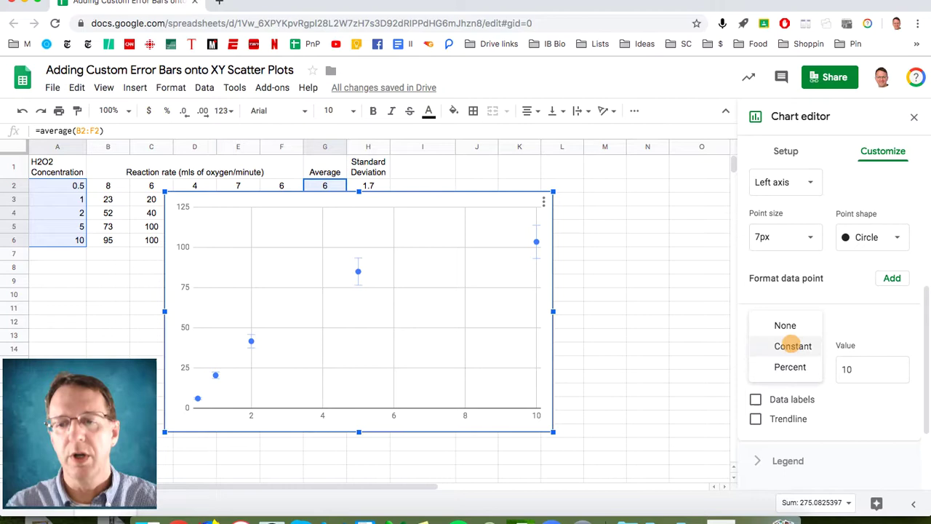
click(793, 348)
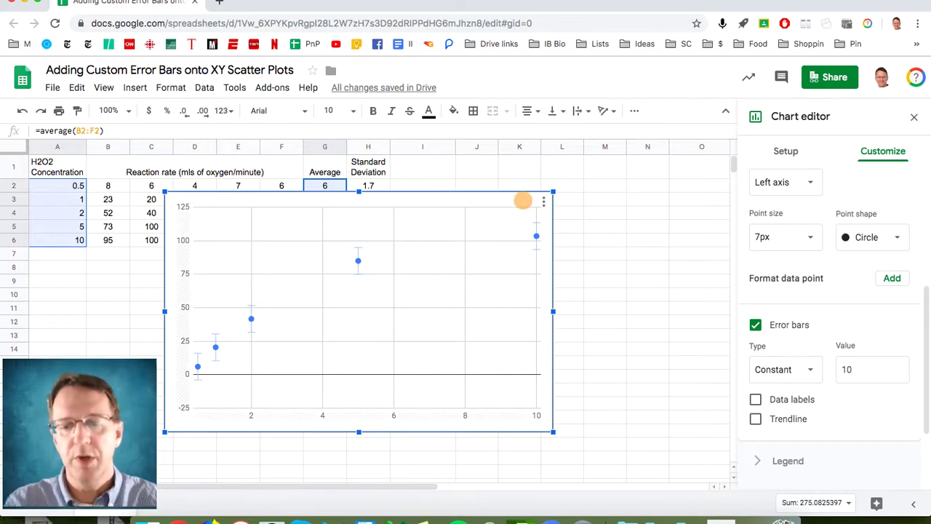
key(Delete)
click(508, 321)
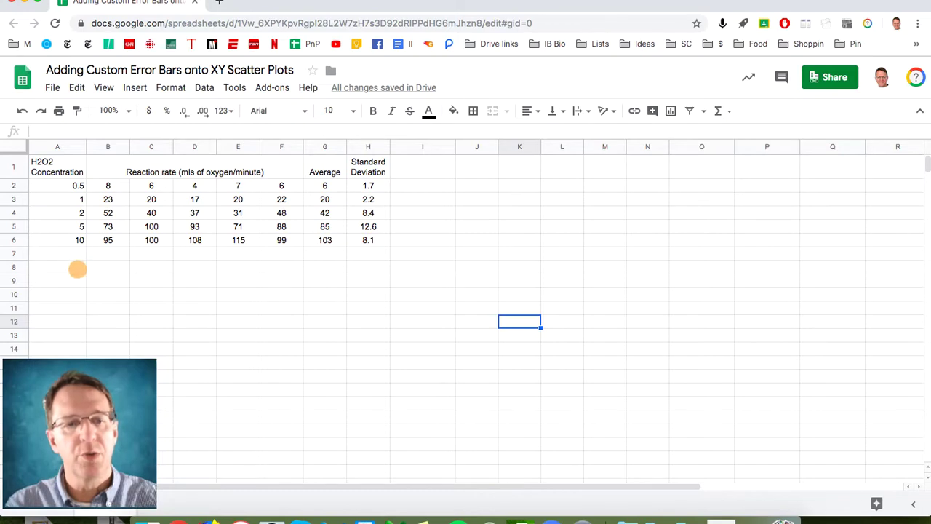
Copy the H2O2 concentrations from A2:A6 into the cells starting at A9
drag(78, 186, 78, 240)
key(ctrl+c)
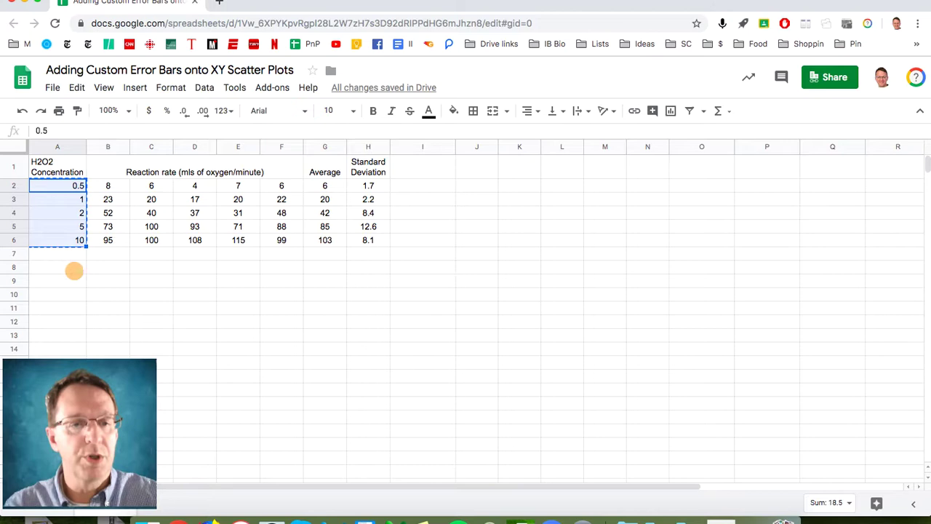
click(68, 279)
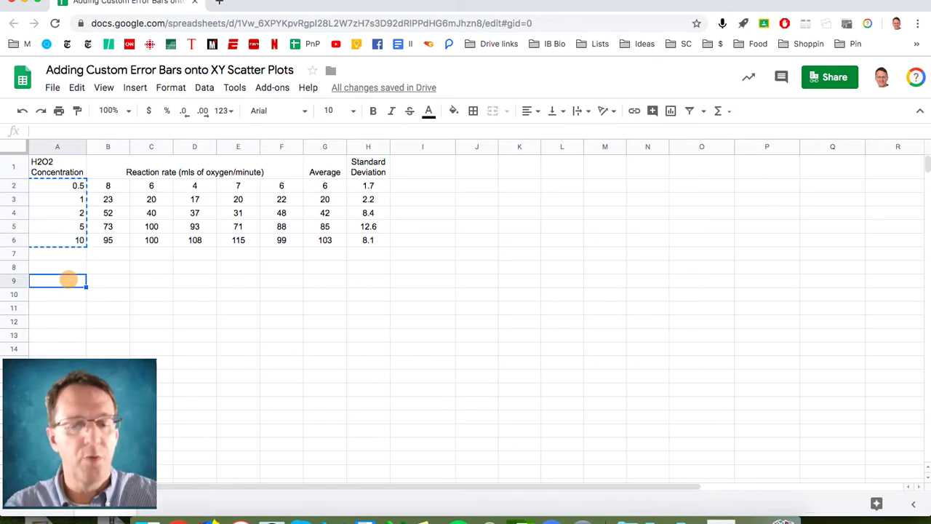
key(ctrl+v)
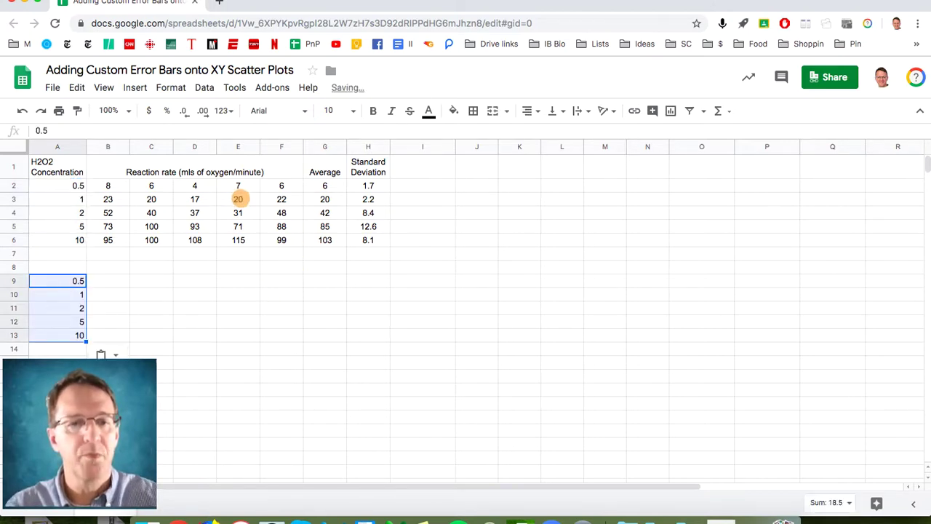
Copy the averages in G2:G6 and paste only their values starting at G9
click(324, 186)
drag(324, 185, 325, 240)
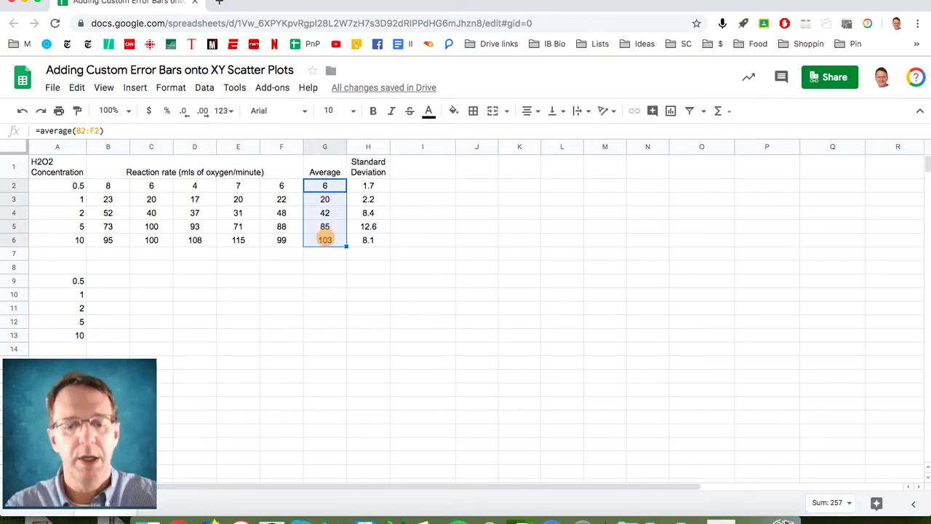
key(ctrl+c)
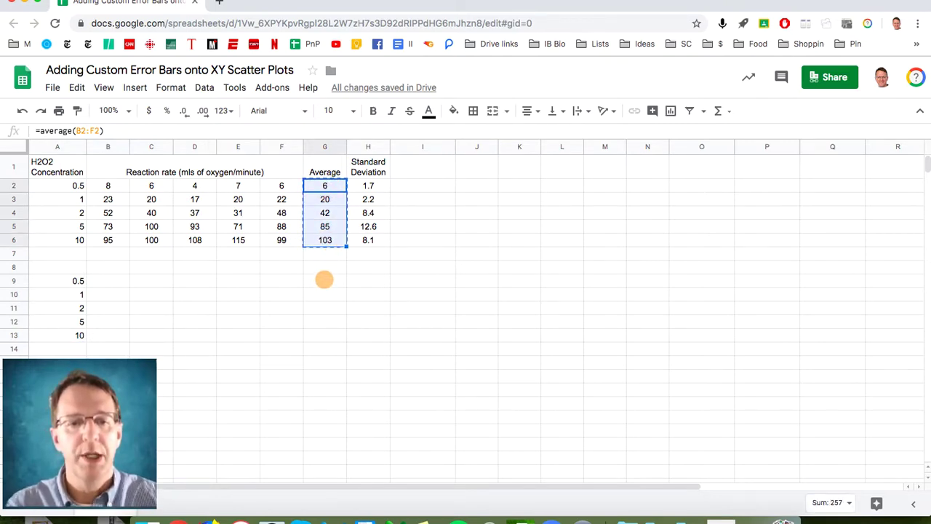
right_click(325, 281)
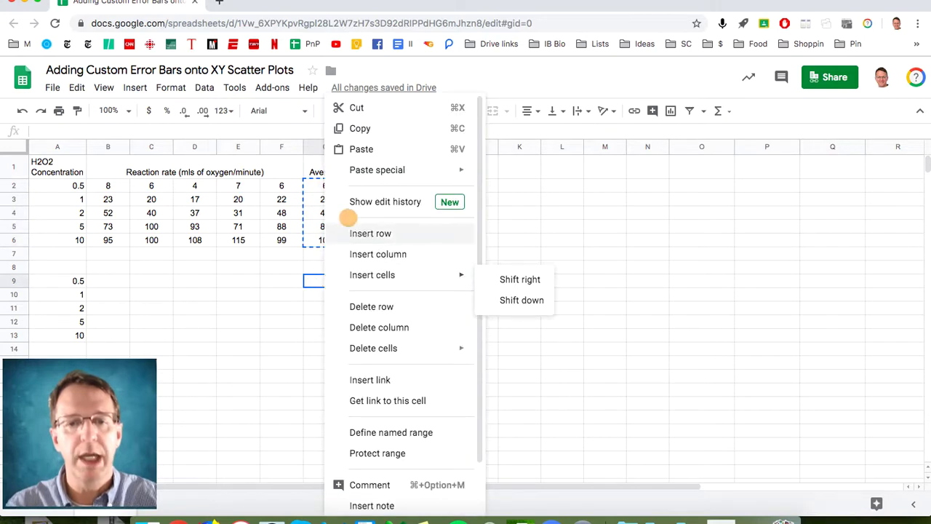
mouse_move(377, 169)
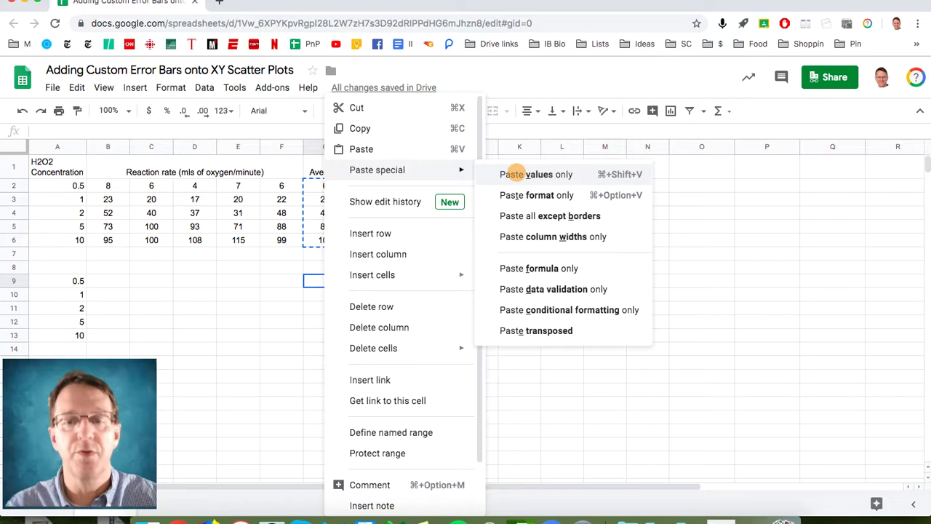
click(511, 173)
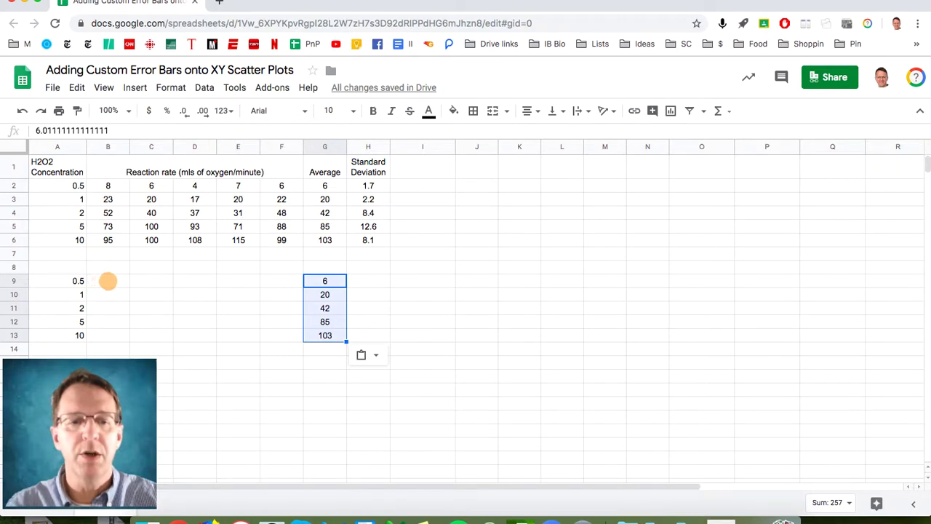
Enter the averages diagonally in the new table: 6 in B9, 20 in C10, 42 in D11, 85 in E12 and 103 in F13
click(108, 280)
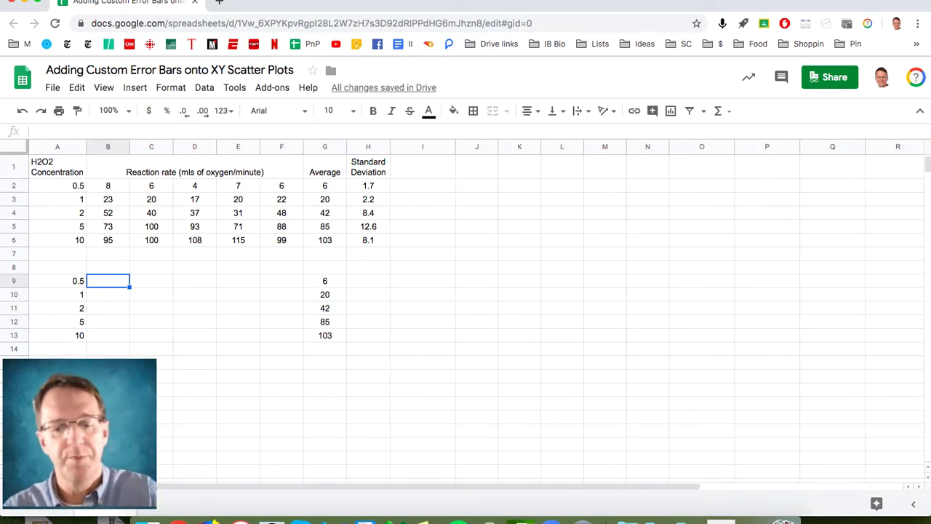
text(6)
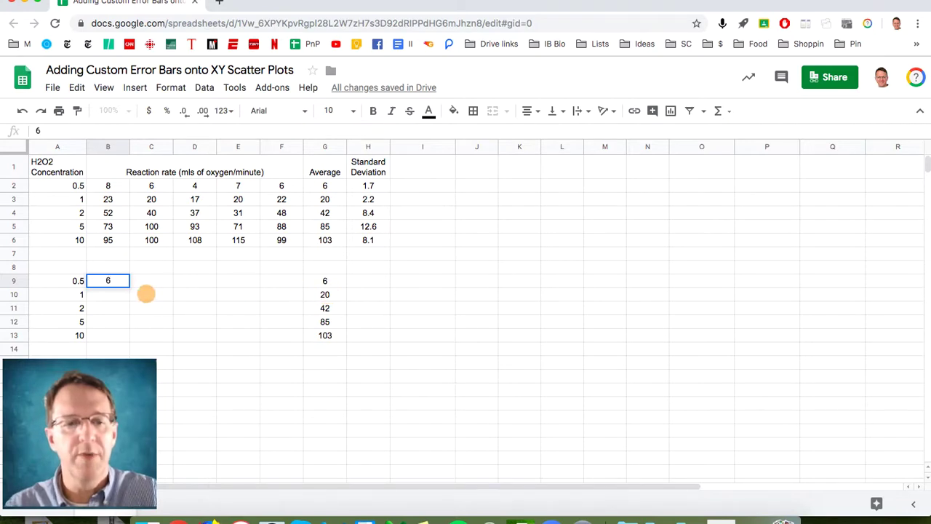
click(145, 293)
text(2)
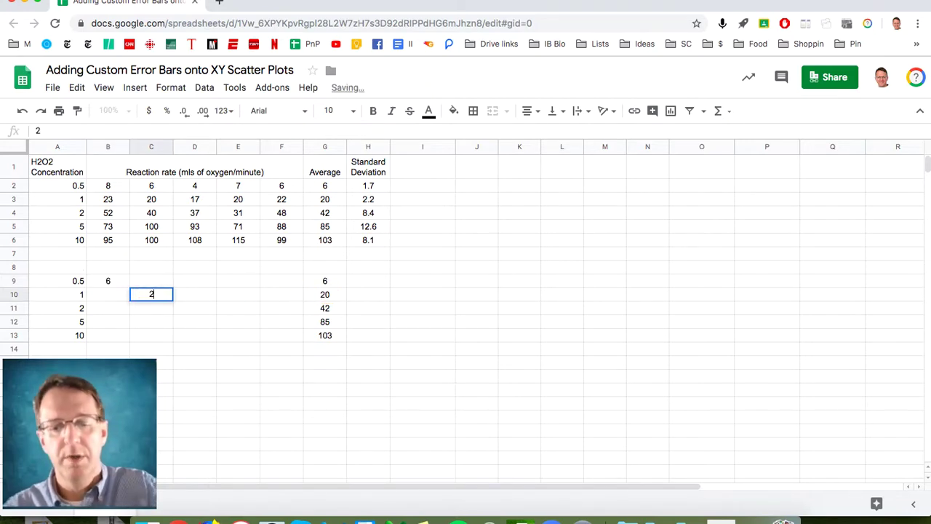
text(0)
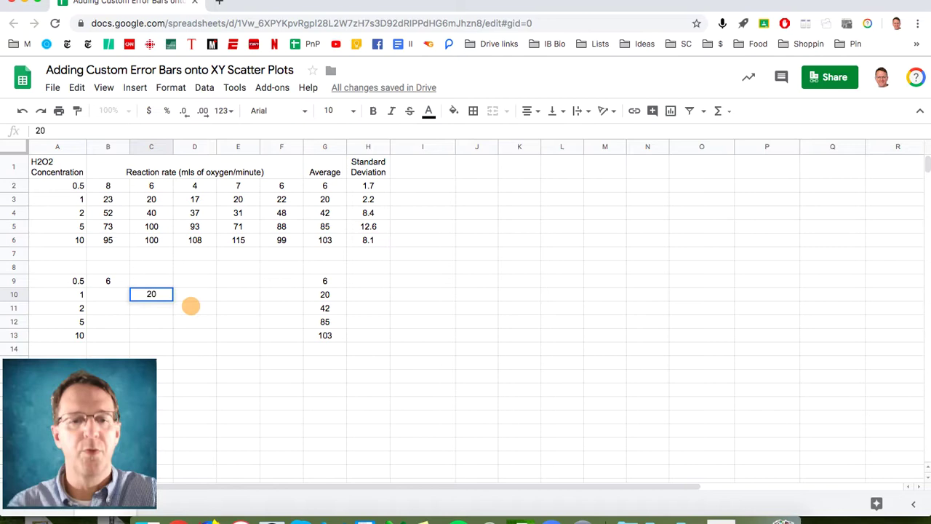
click(190, 306)
text(42)
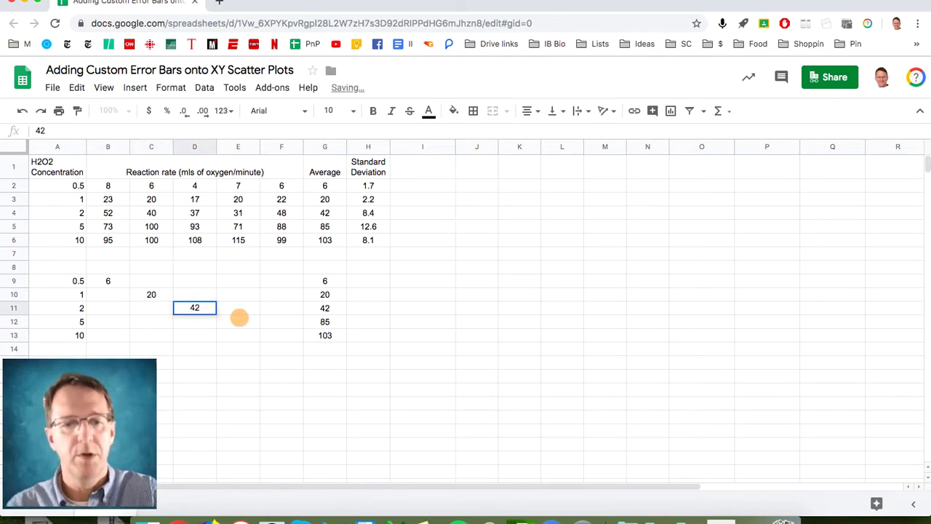
click(238, 320)
text(85)
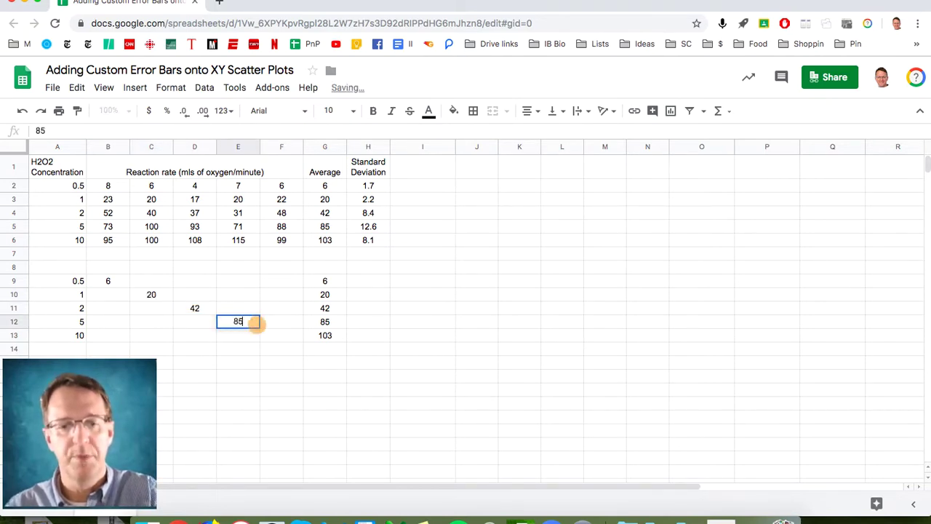
click(282, 333)
text(10)
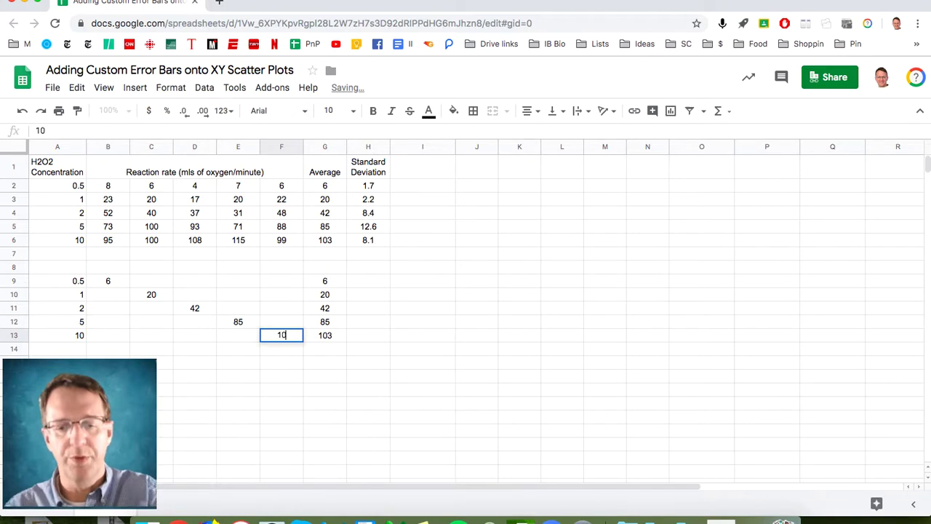
text(3)
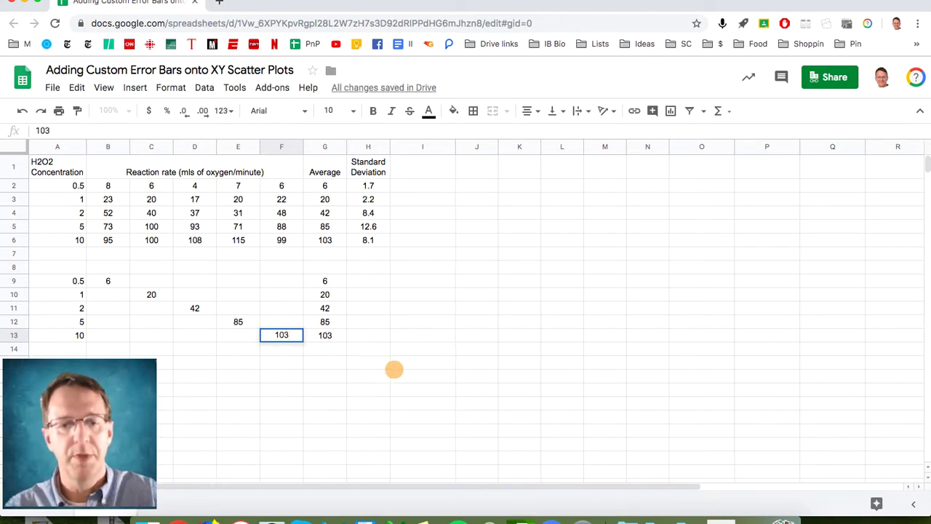
click(393, 369)
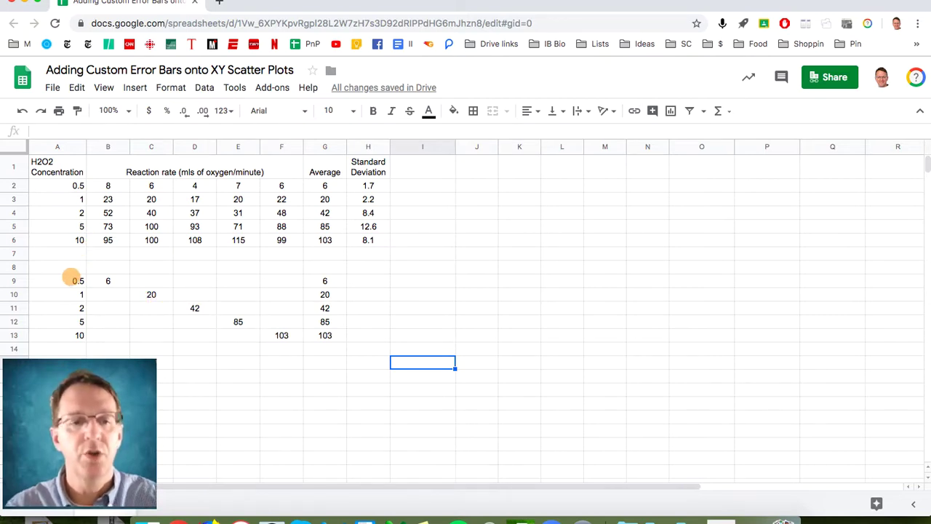
Insert a chart from the diagonal data table in A9:F13
drag(72, 278, 276, 333)
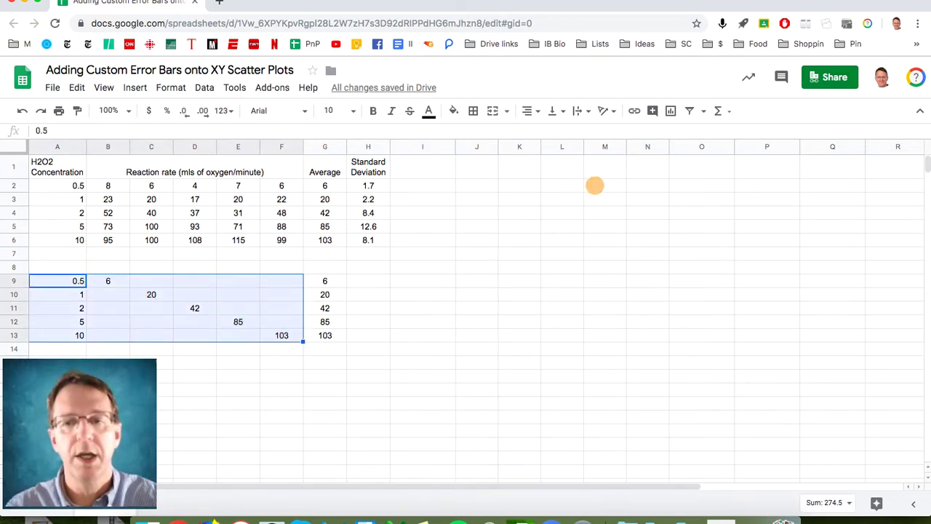
click(671, 110)
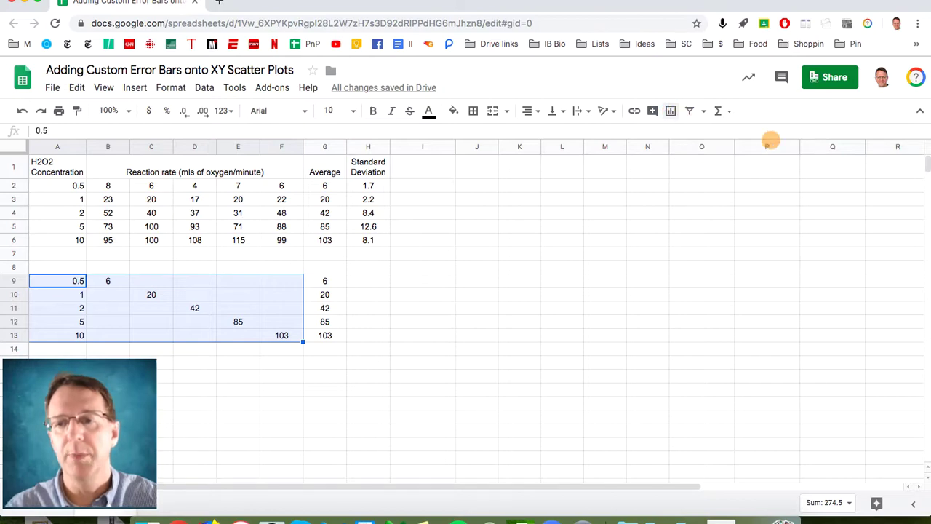
Change the chart built from A9:F13 to a scatter chart
scroll(810, 282, up, 5)
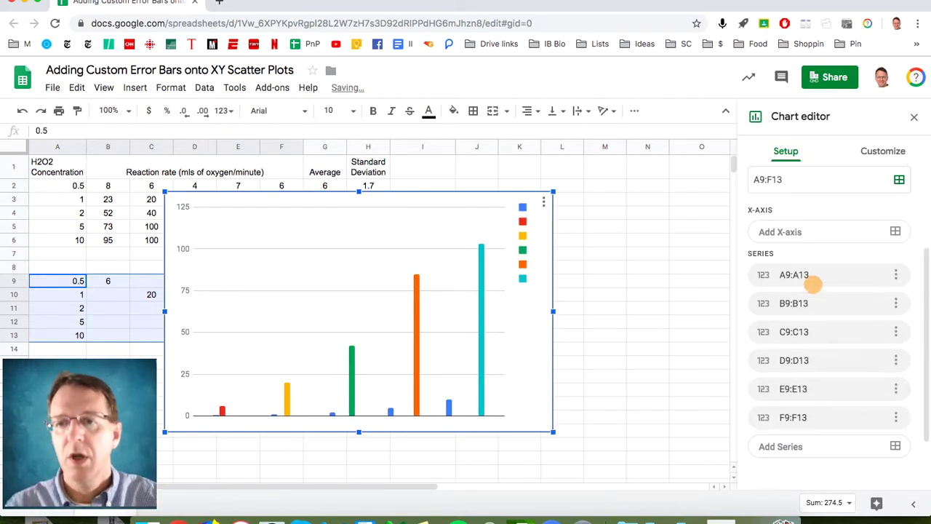
click(800, 203)
scroll(792, 297, down, 5)
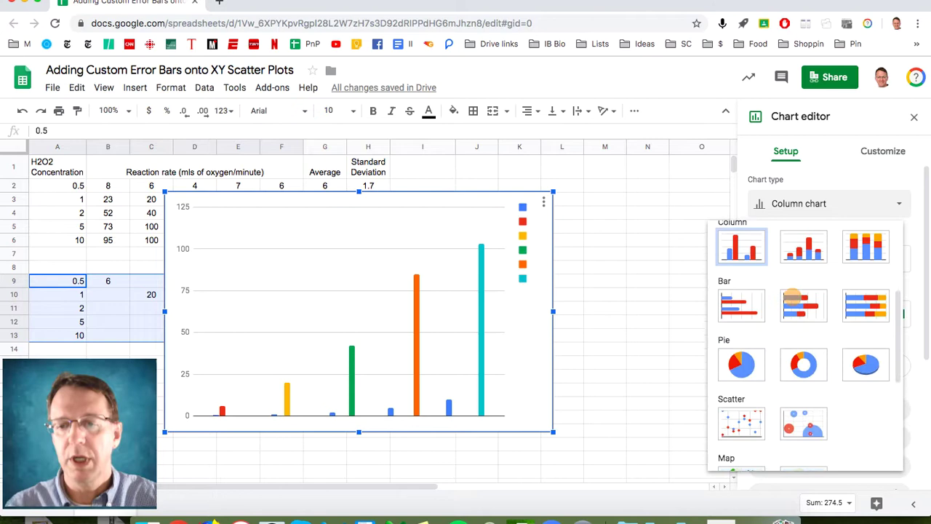
click(741, 329)
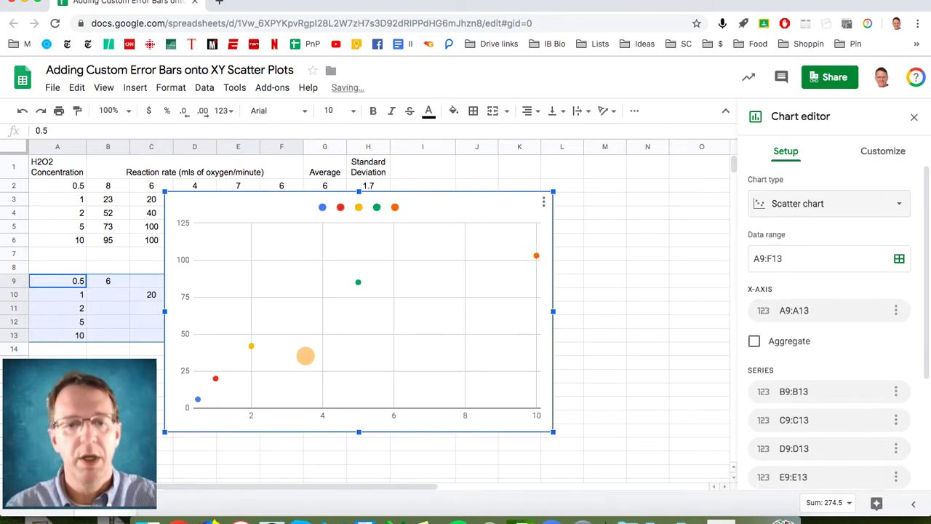
mouse_move(534, 258)
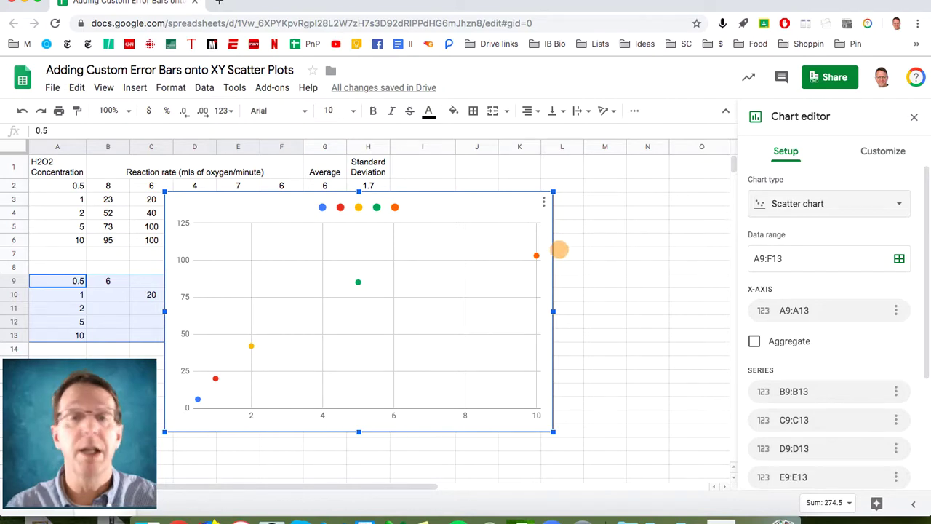
mouse_move(215, 377)
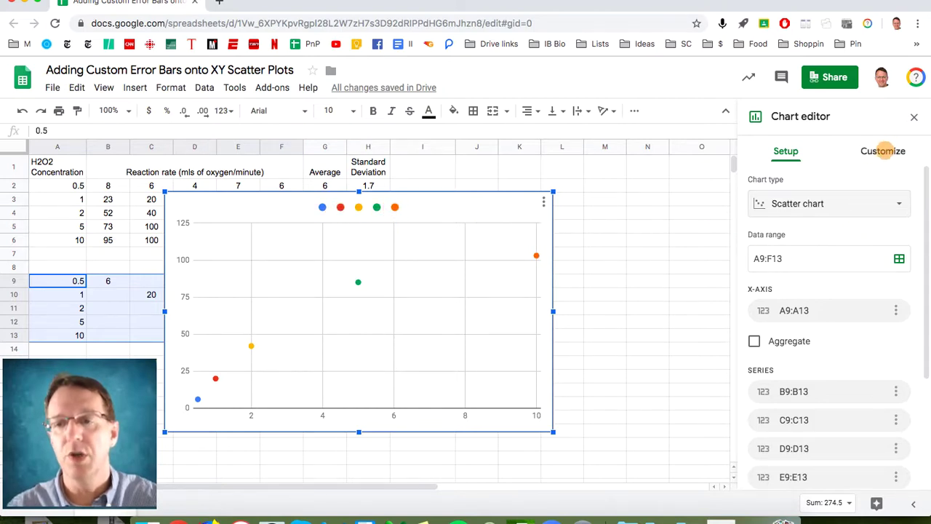
Check the list of data series that can be formatted individually, and delete the chart built from A9:F13
click(886, 151)
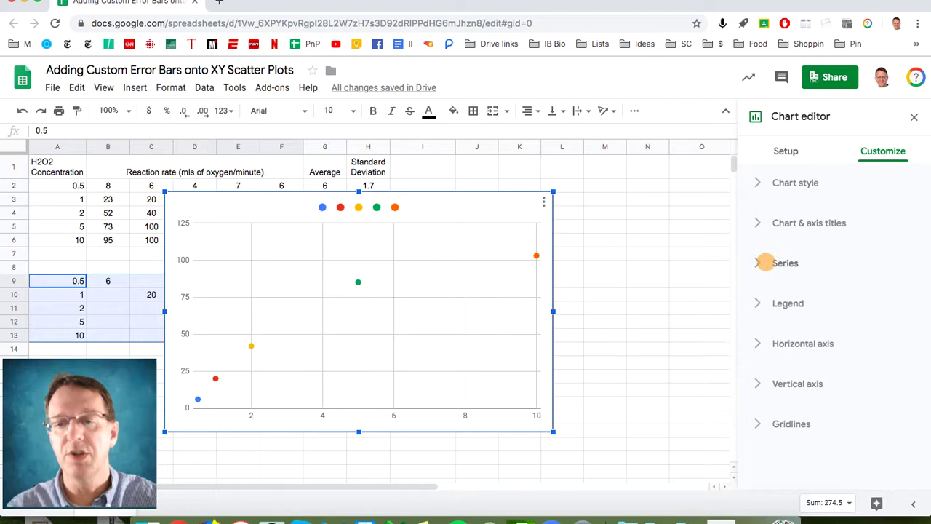
click(765, 263)
click(818, 301)
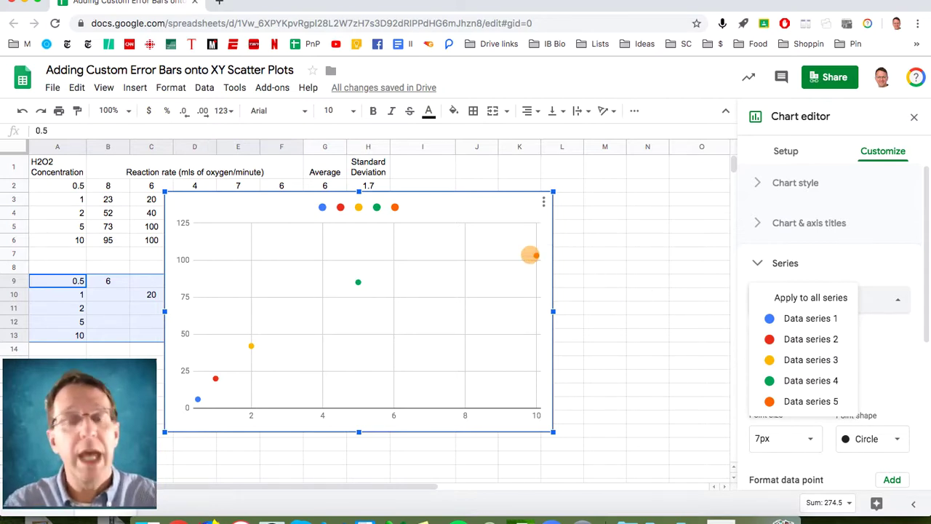
mouse_move(198, 395)
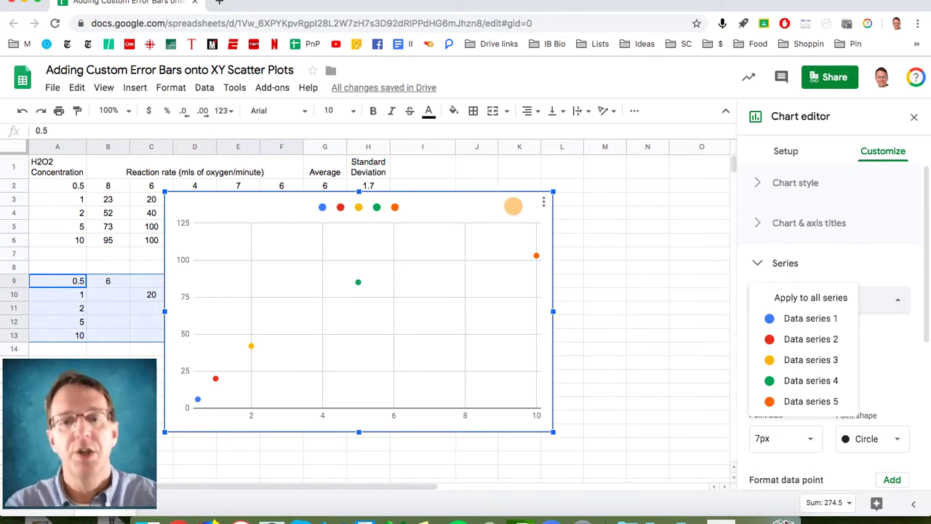
click(513, 203)
key(Delete)
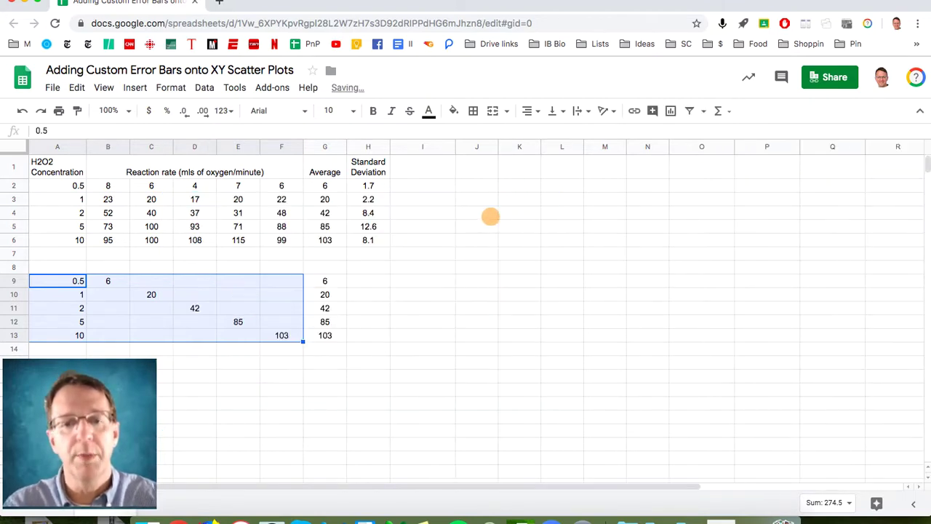
Insert a chart from A9:G13, including the average column, and change its type to a scatter chart
click(325, 280)
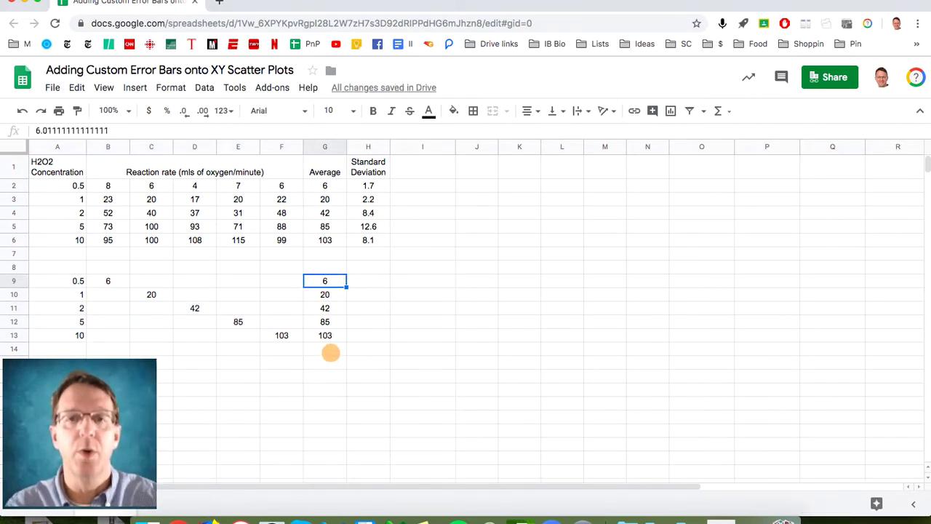
drag(77, 280, 324, 336)
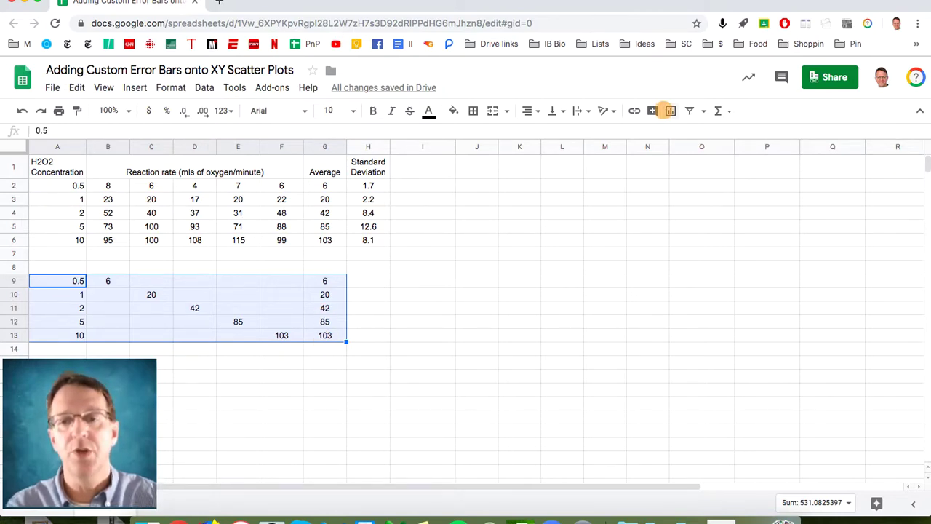
click(671, 111)
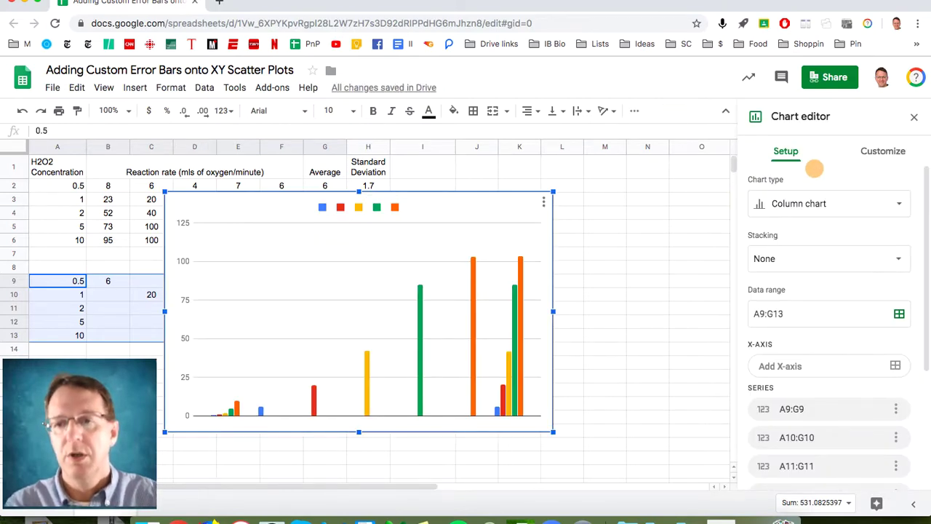
click(816, 201)
scroll(773, 320, down, 5)
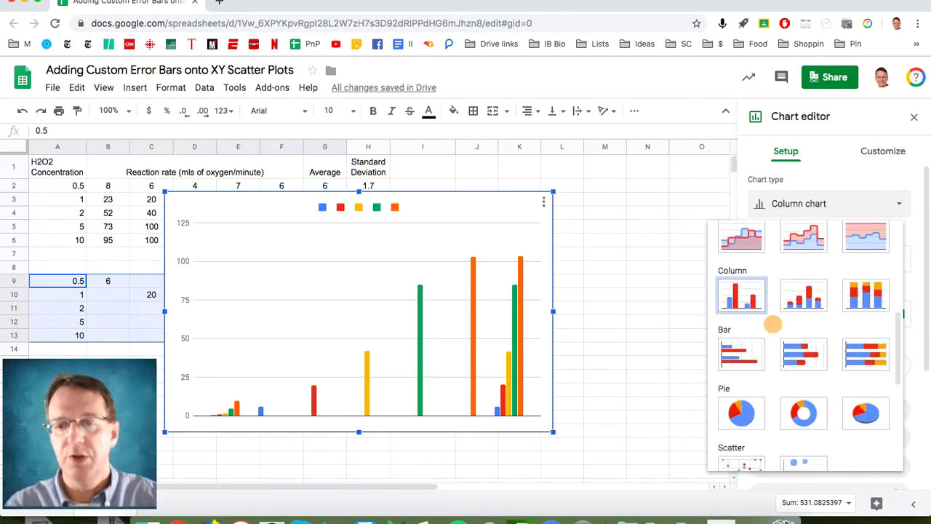
scroll(771, 328, down, 2)
click(741, 425)
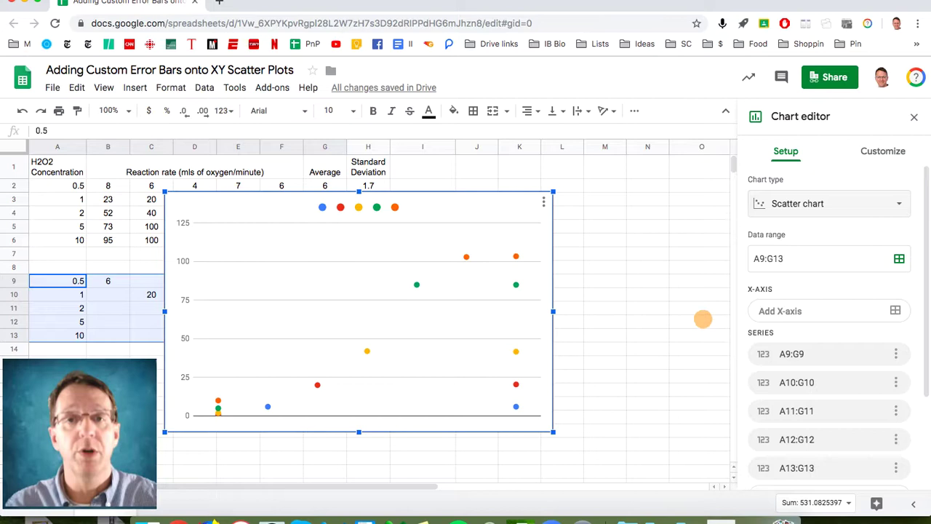
Use column A as the chart's labels and turn off switching rows and columns, so each column B to G forms a series
scroll(809, 333, down, 2)
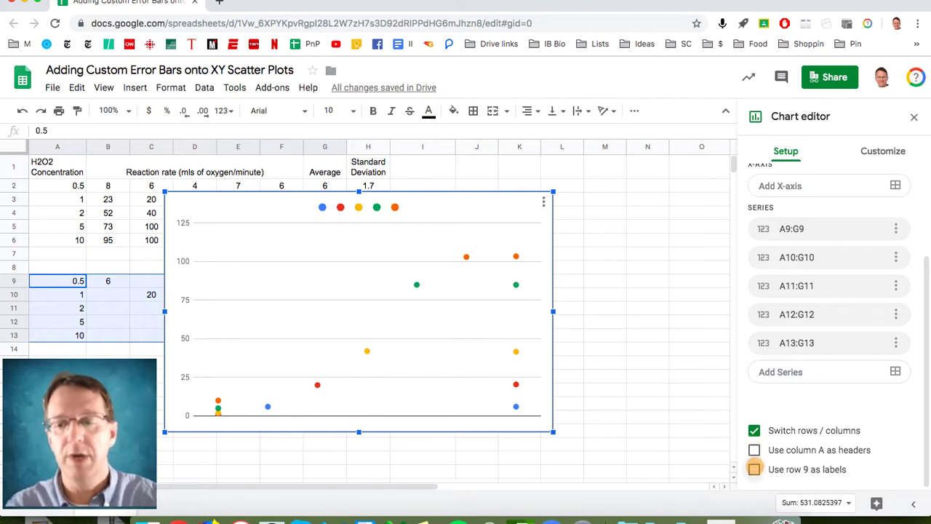
click(754, 469)
click(754, 439)
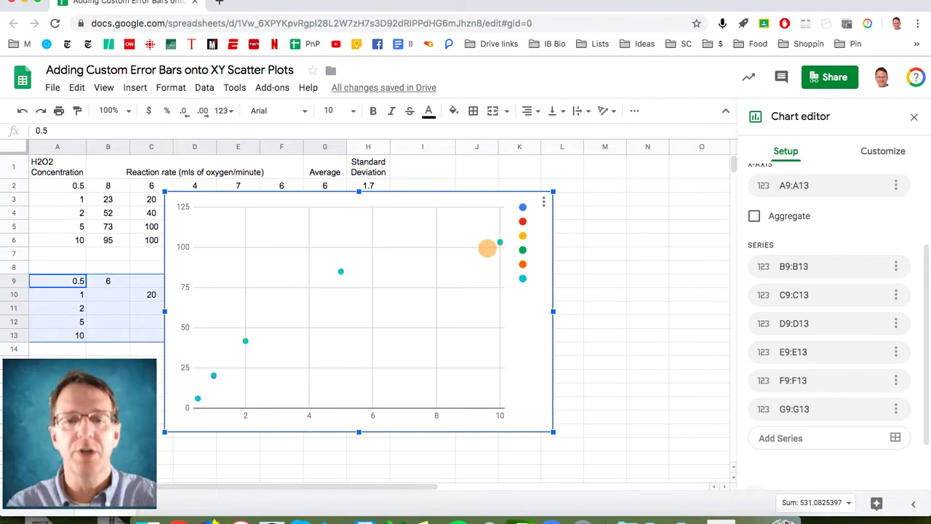
Move the scatter chart off the data so the diagonal table in A9:G13 is uncovered
mouse_move(502, 244)
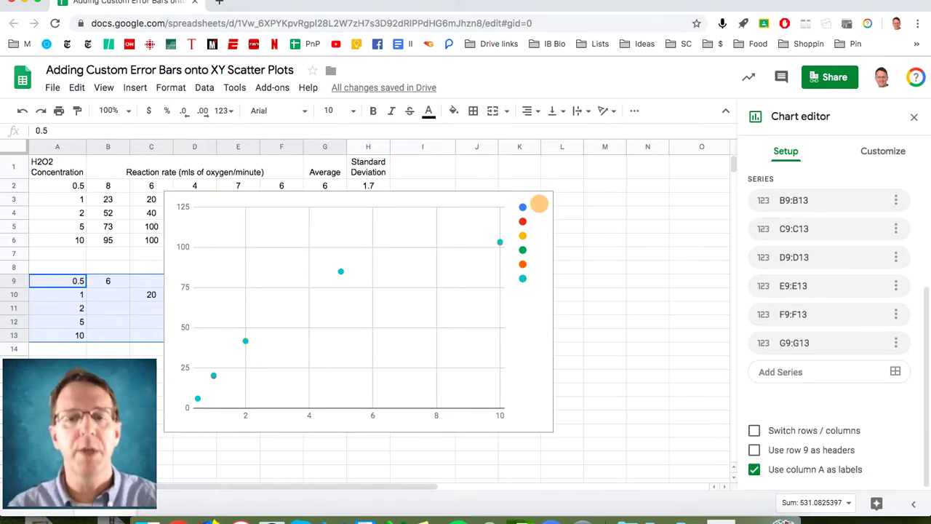
click(545, 200)
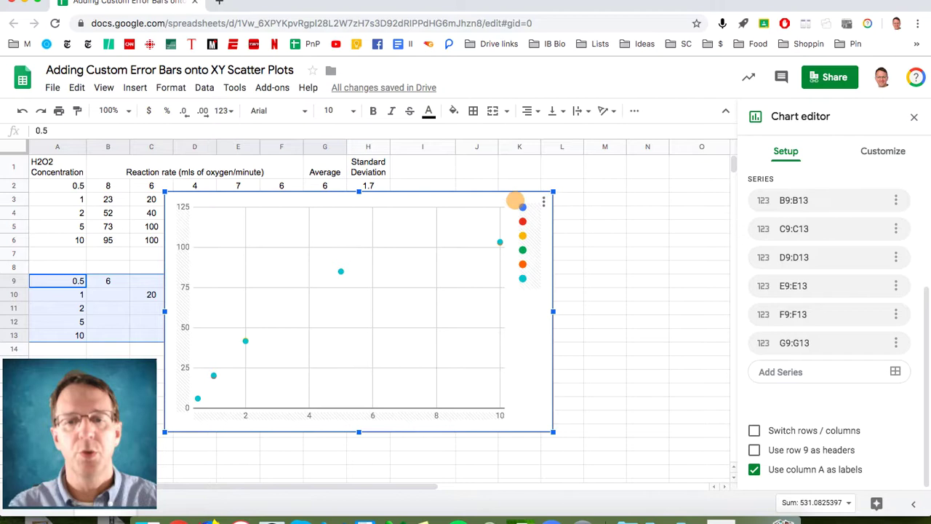
drag(500, 195, 677, 250)
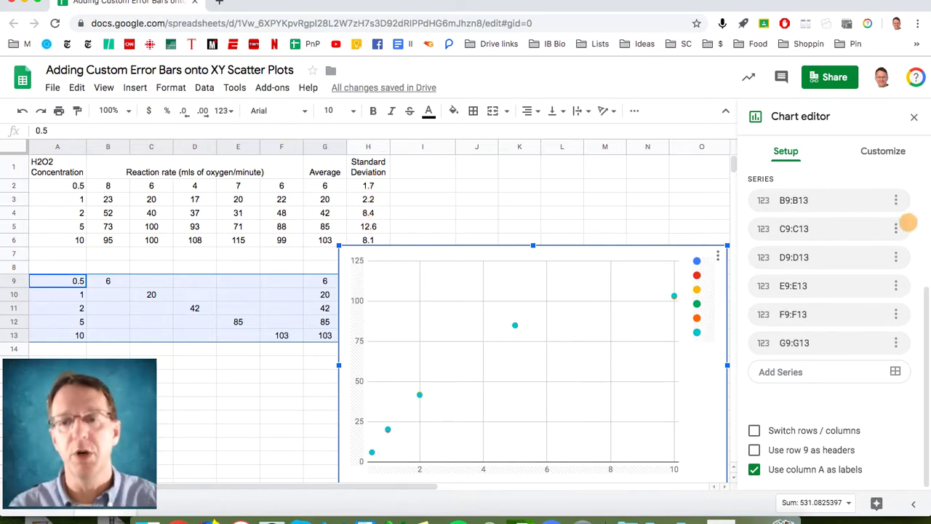
Add error bars to Data series 1 with the Constant type and a value of 1.7
click(883, 150)
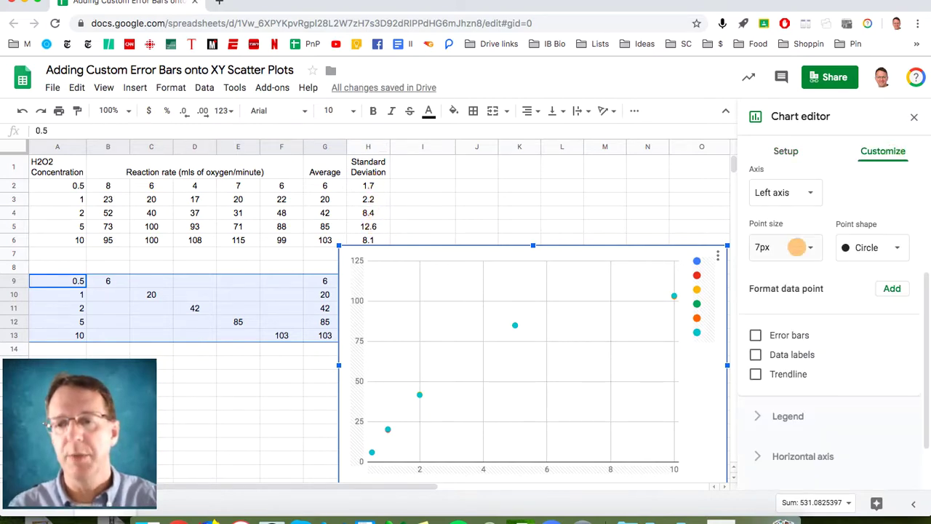
scroll(763, 178, up, 2)
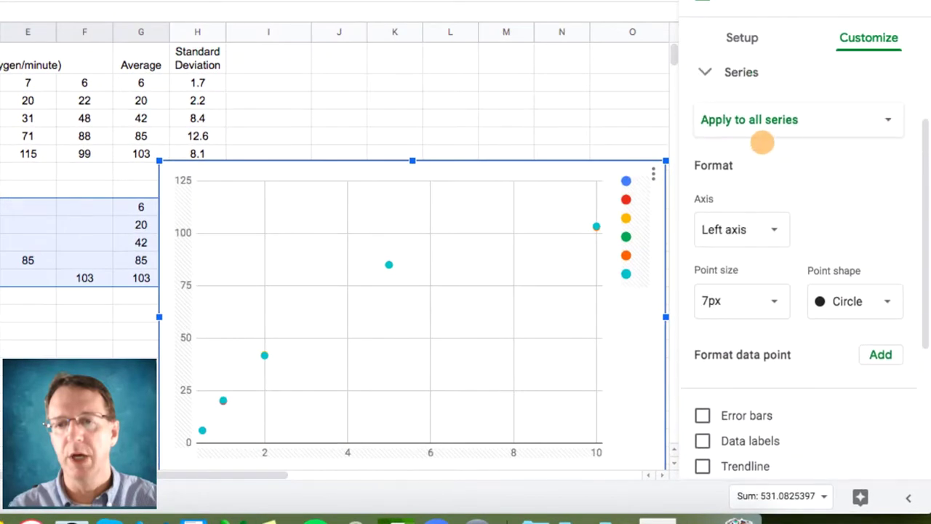
click(887, 119)
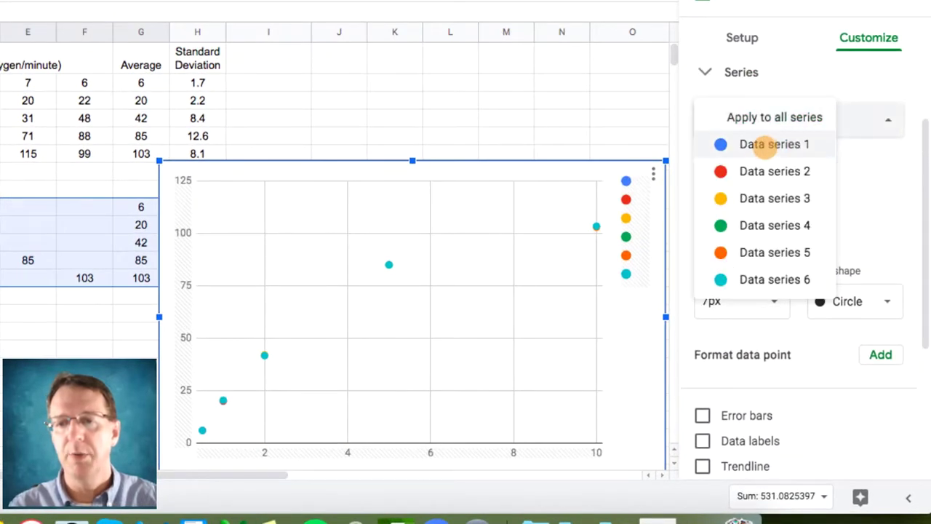
click(766, 144)
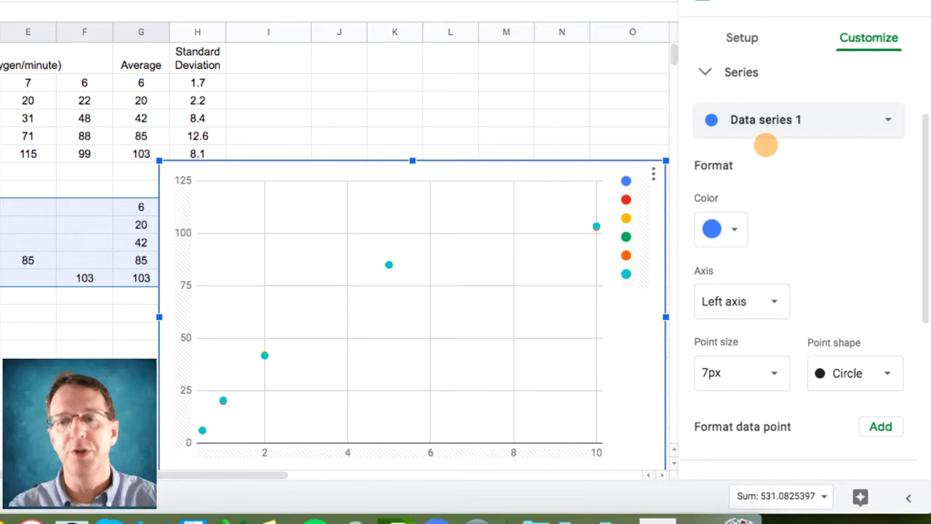
scroll(734, 266, down, 3)
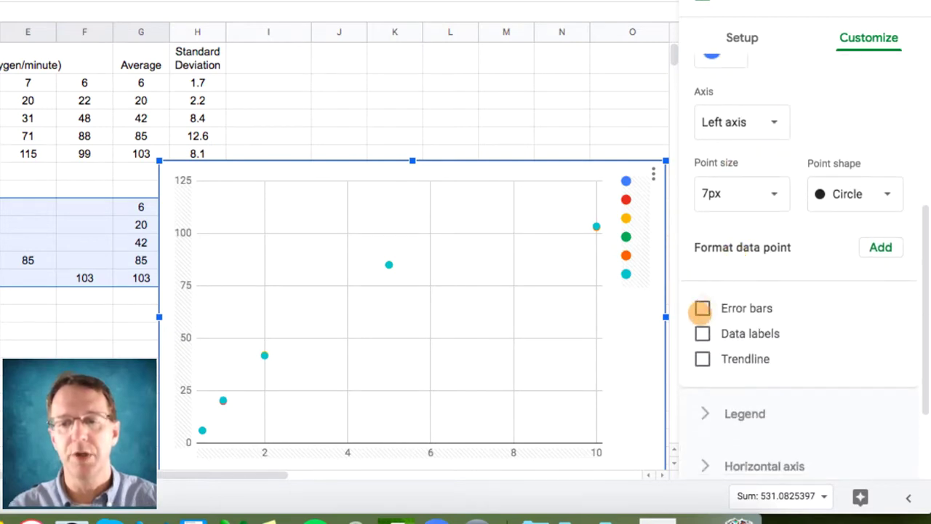
click(702, 307)
scroll(703, 307, down, 1)
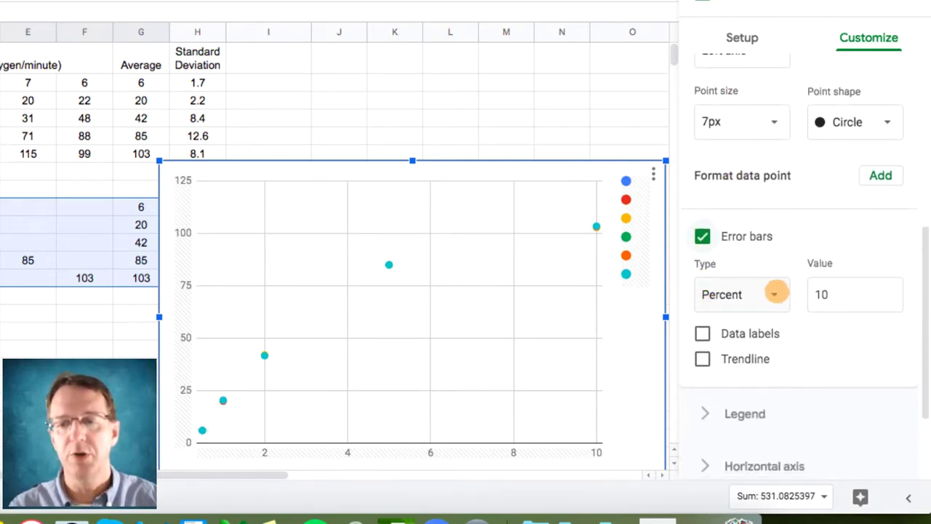
click(775, 293)
click(746, 264)
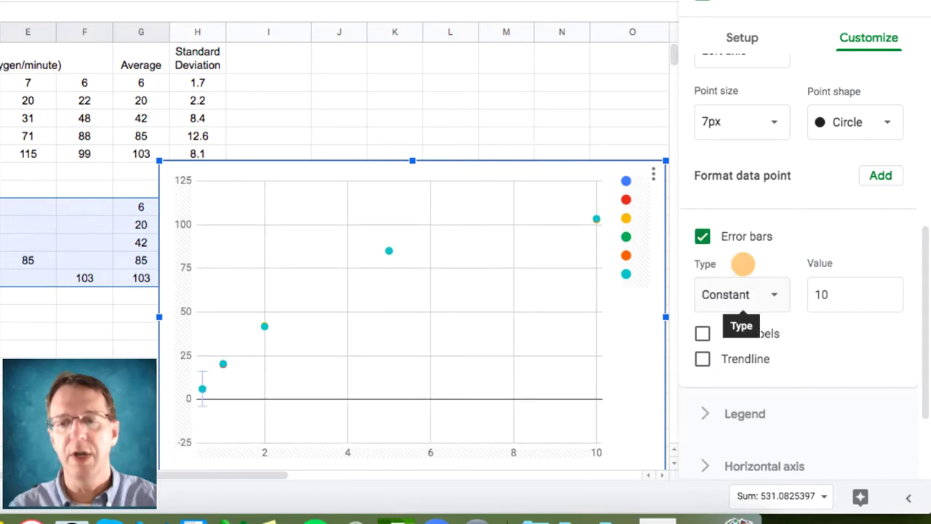
click(835, 292)
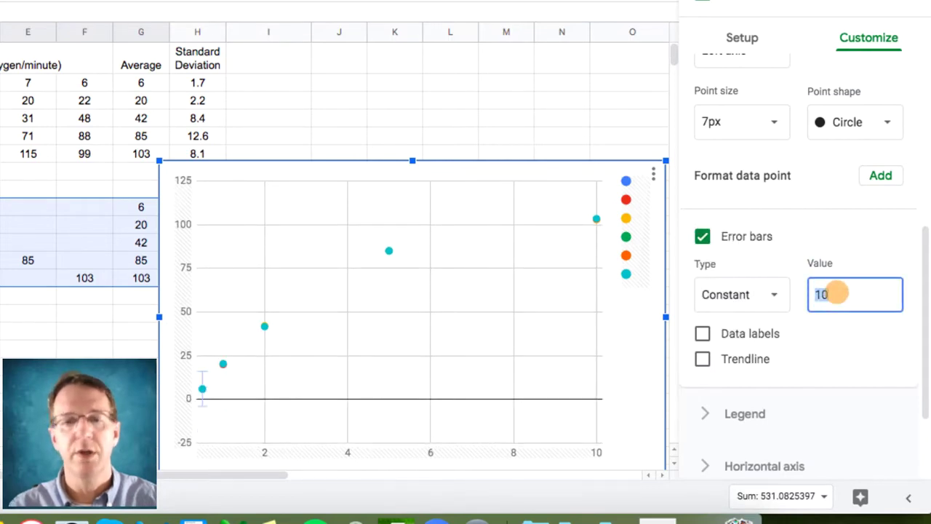
text(1)
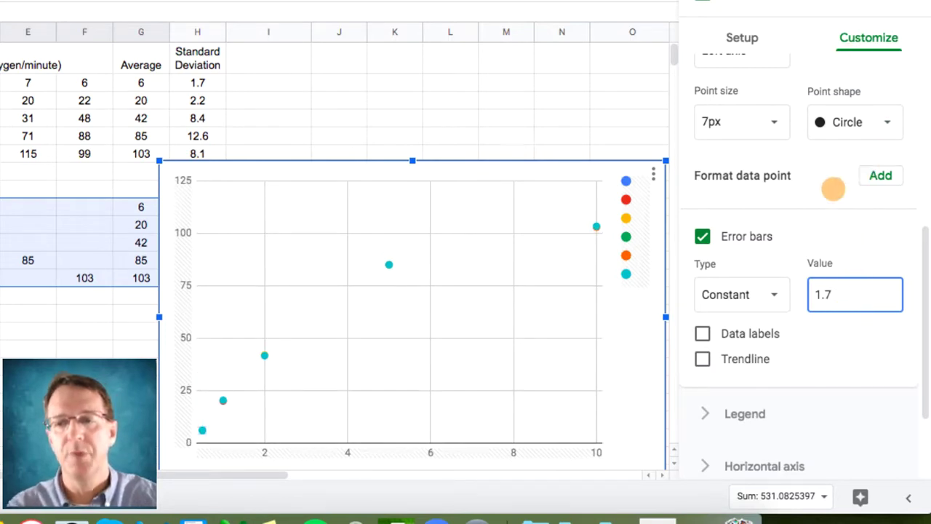
Add error bars to Data series 2 with the Constant type and a value of 2.2
scroll(832, 189, up, 5)
scroll(833, 189, up, 3)
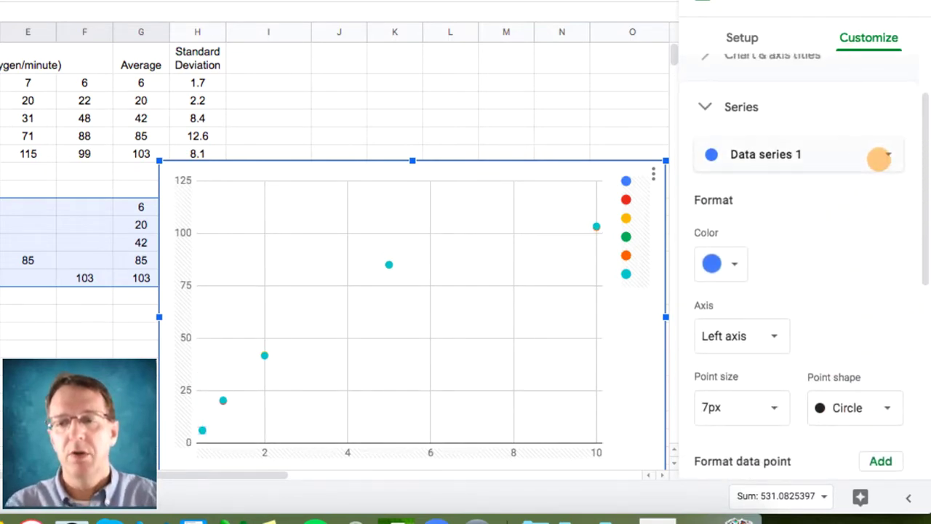
click(877, 157)
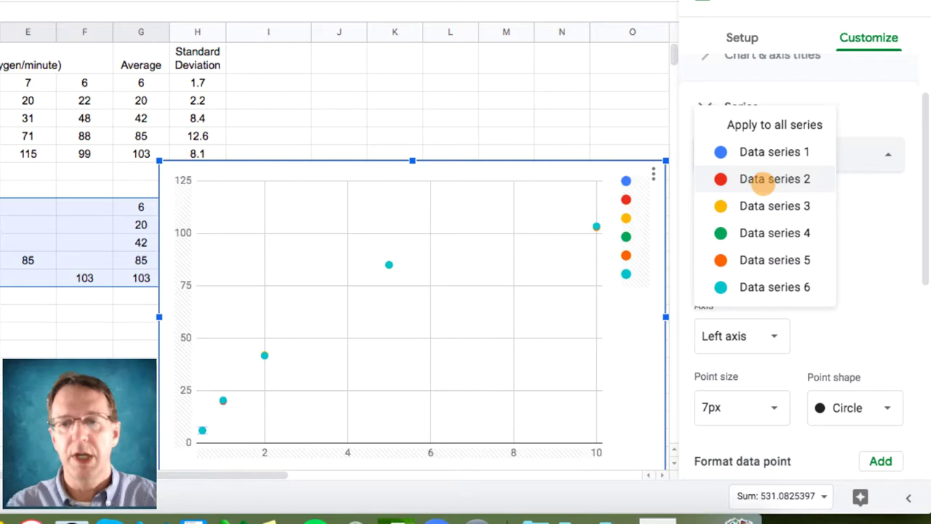
click(762, 178)
scroll(773, 222, down, 5)
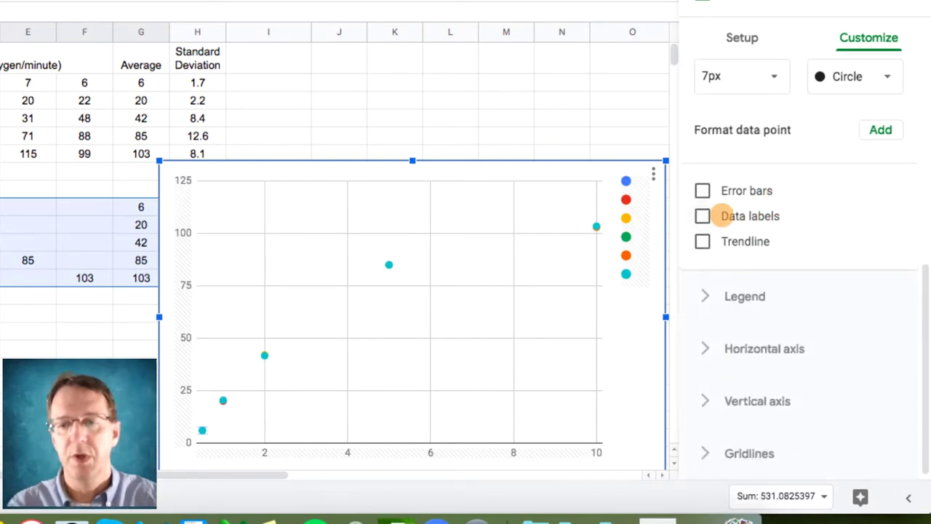
click(702, 190)
click(736, 251)
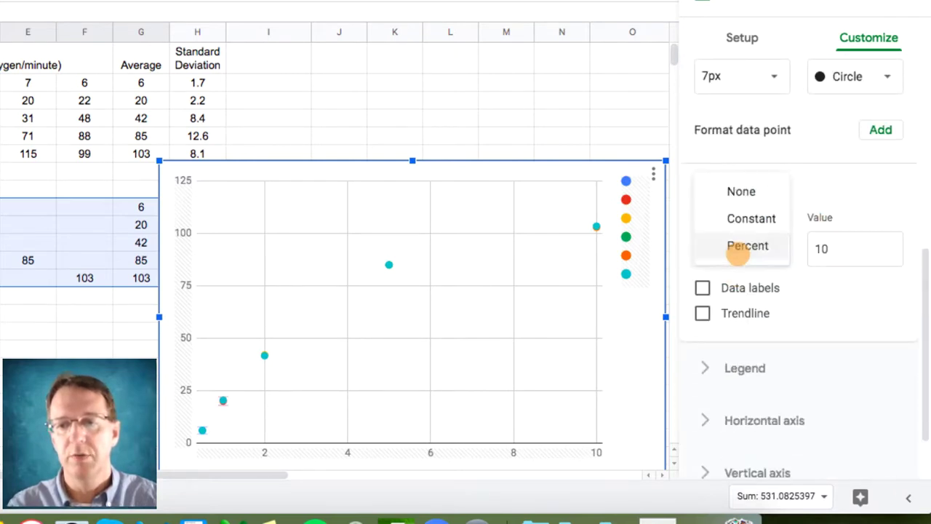
click(742, 221)
click(823, 248)
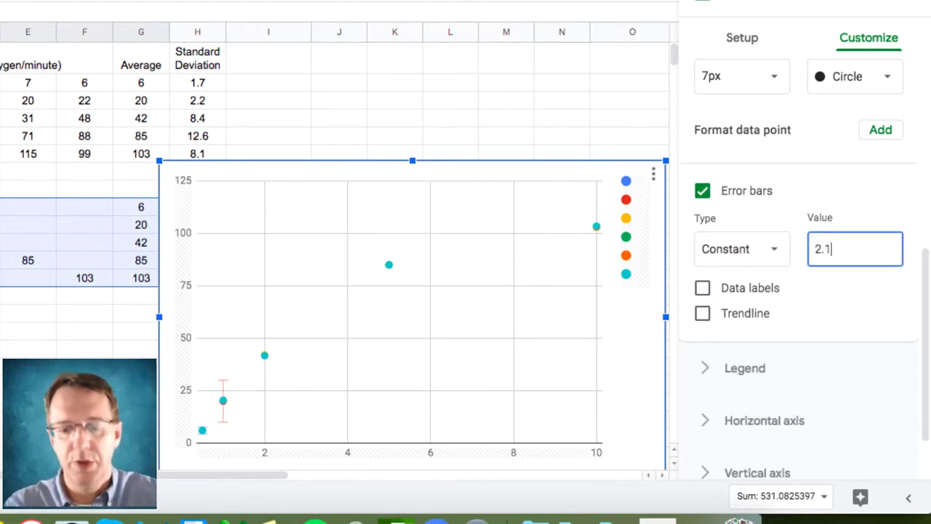
text(2.1)
key(BackSpace)
text(2)
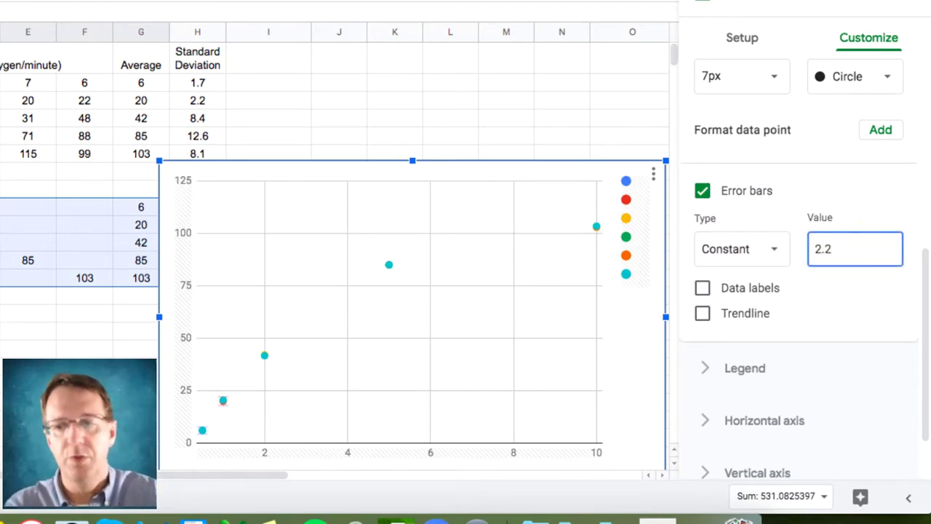
scroll(861, 204, up, 3)
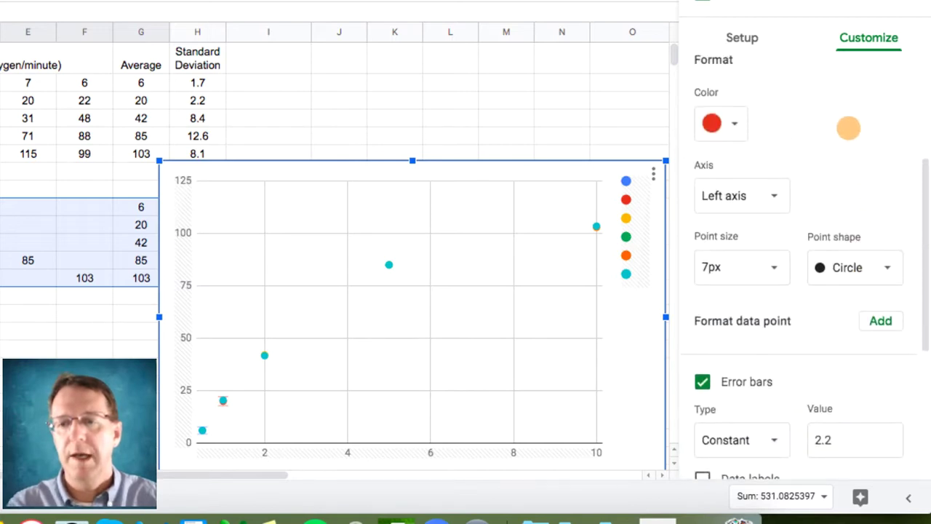
Add error bars to Data series 3 with the Constant type and a value of 8.4
scroll(848, 128, up, 3)
click(879, 230)
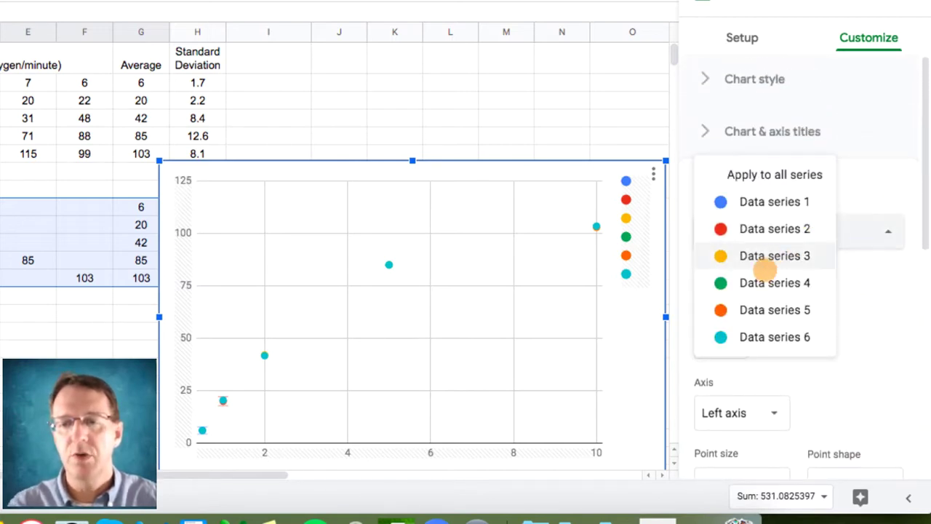
click(773, 255)
scroll(806, 296, down, 5)
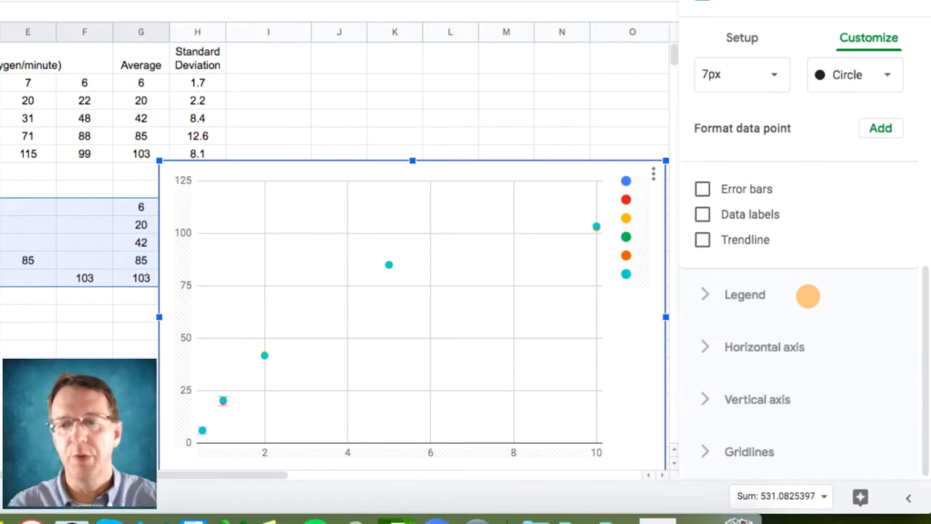
scroll(808, 295, up, 1)
click(703, 245)
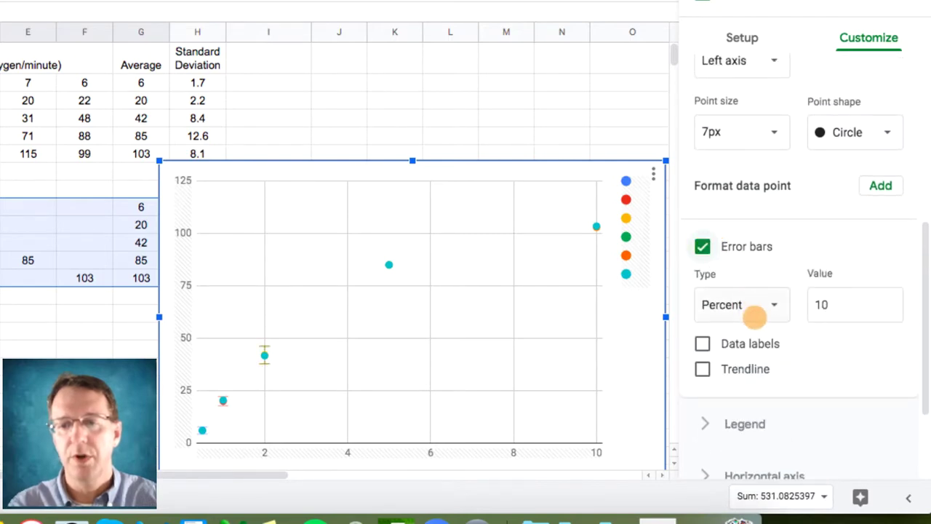
click(754, 312)
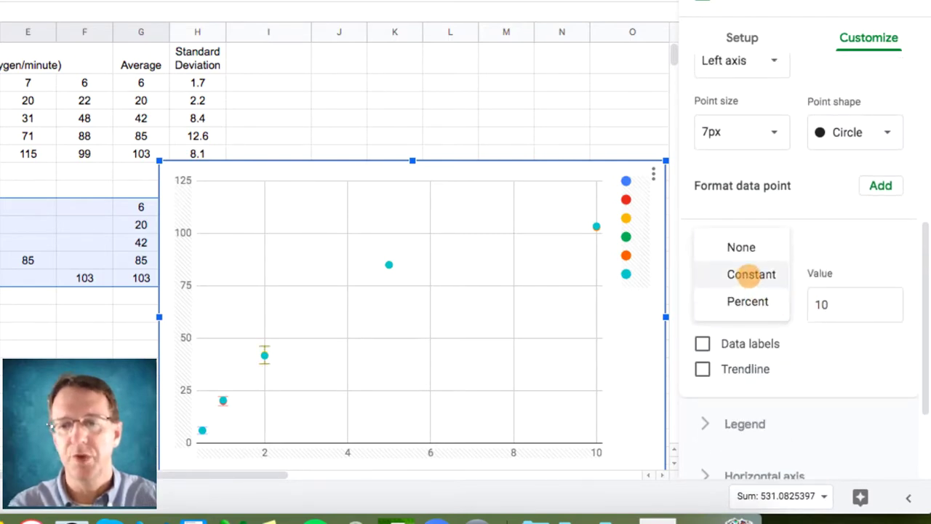
click(748, 273)
click(822, 304)
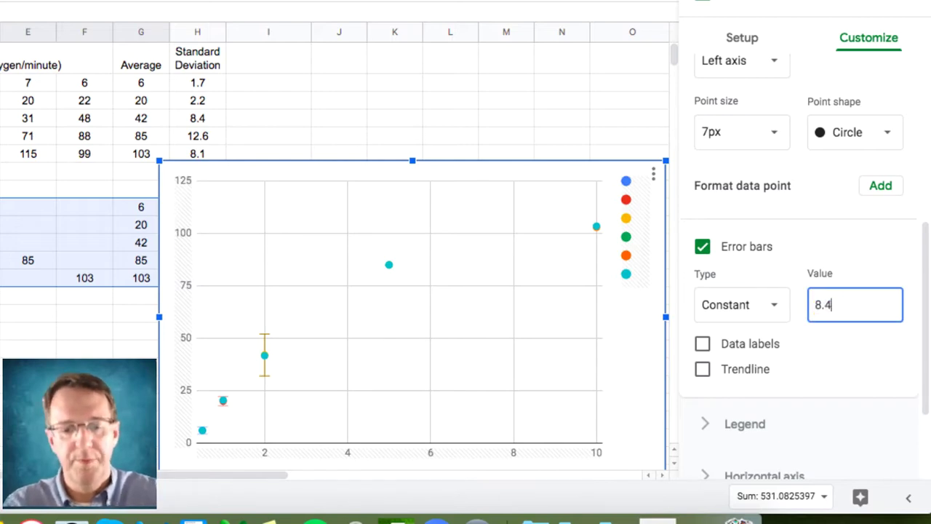
Select Data series 6, which holds all the averages, and add a trendline to it
scroll(851, 341, up, 3)
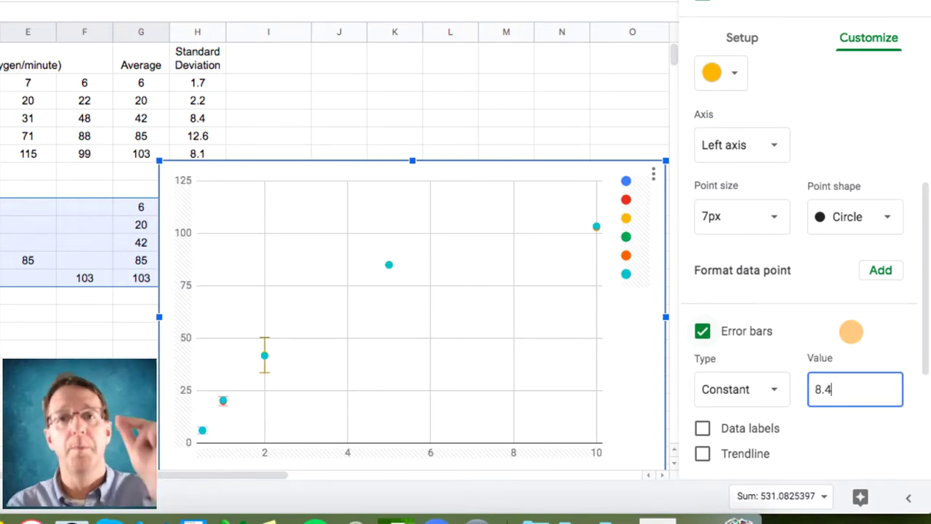
scroll(848, 254, up, 8)
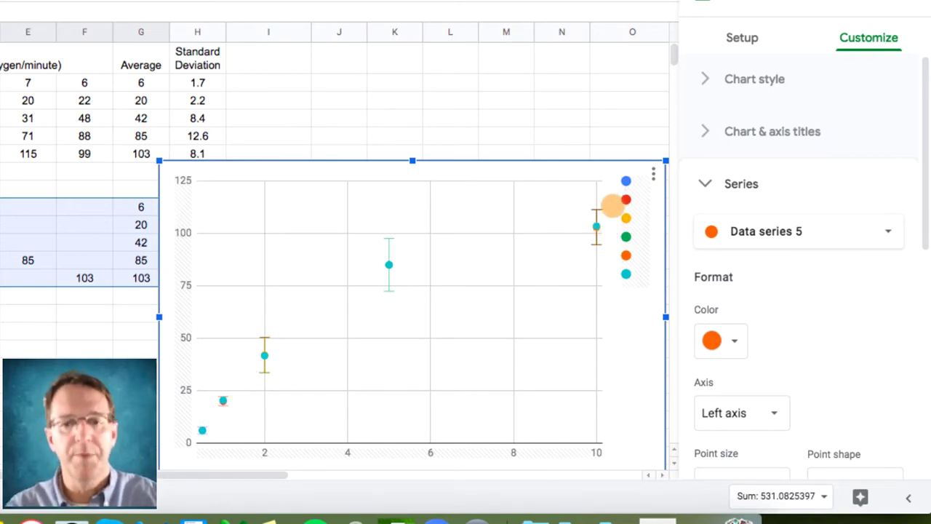
scroll(773, 278, down, 1)
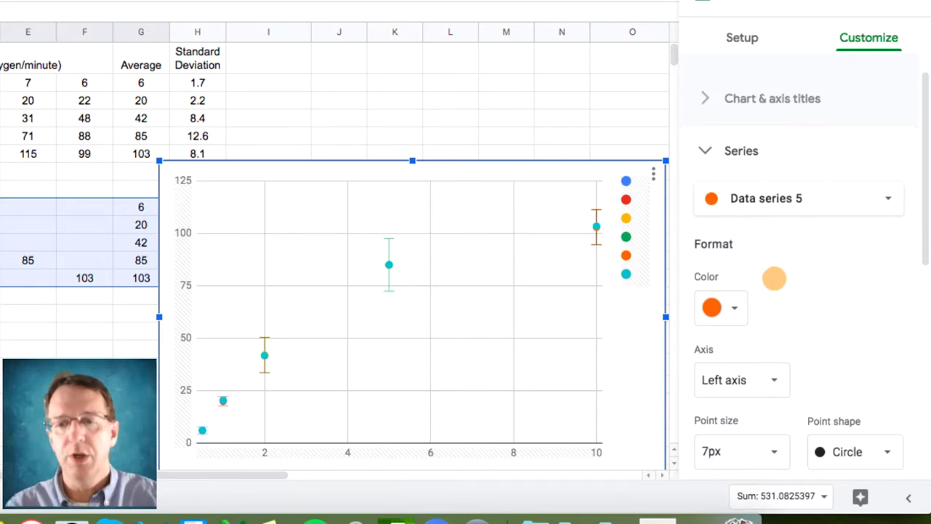
click(875, 192)
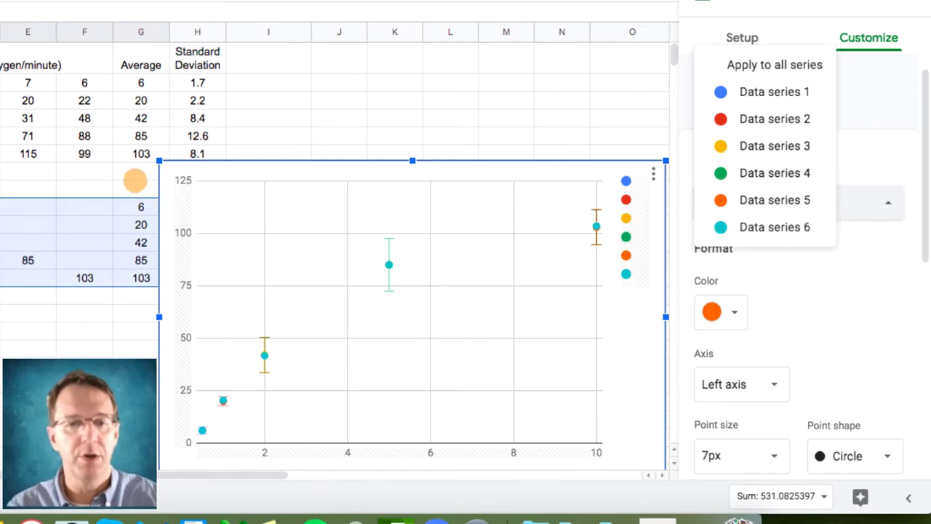
click(790, 225)
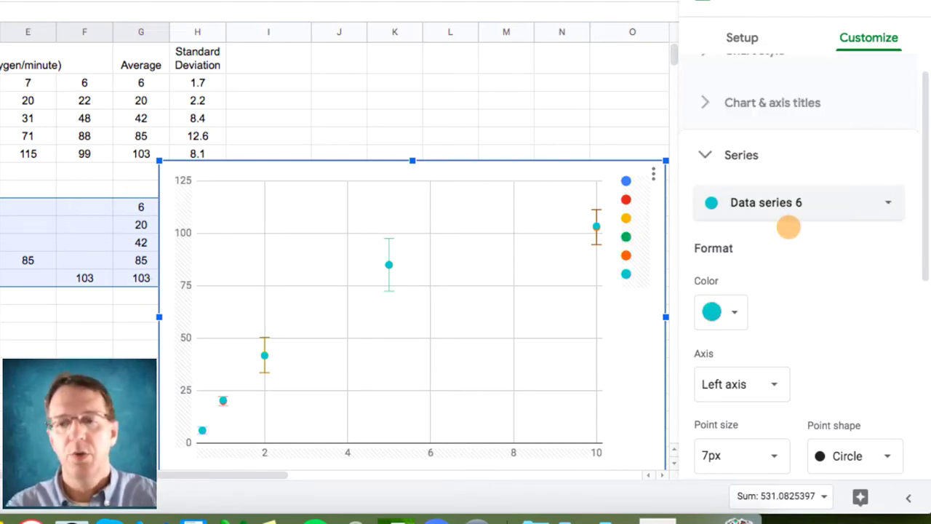
scroll(820, 262, down, 3)
scroll(819, 262, down, 2)
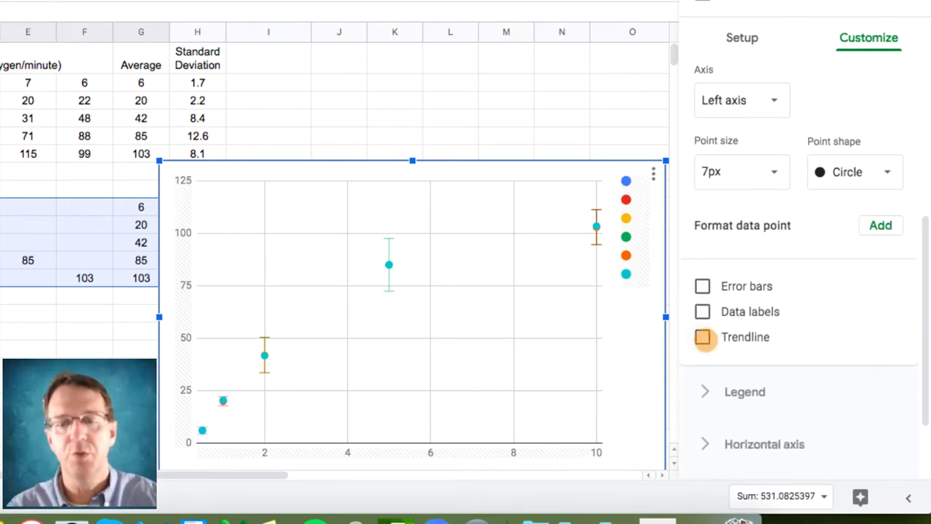
click(702, 337)
scroll(800, 378, down, 3)
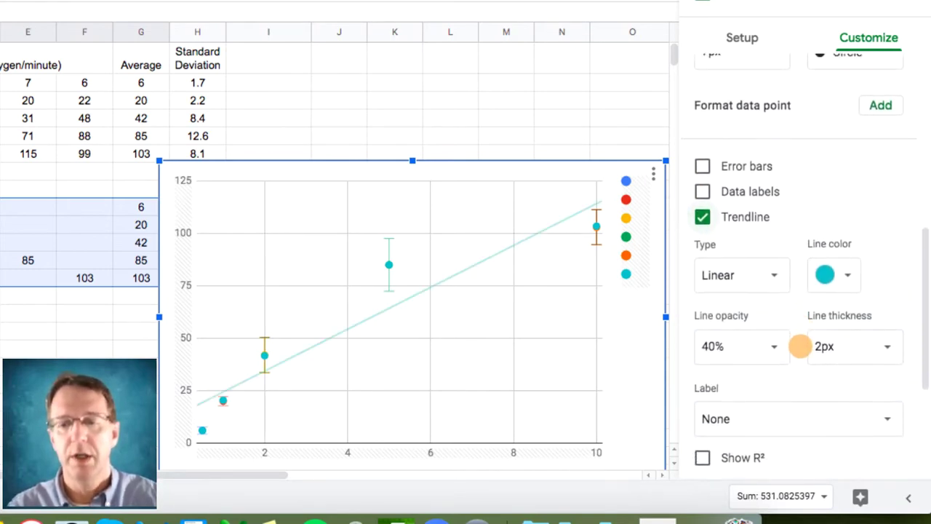
Change the Data series 6 trendline to the Polynomial type with a polynomial degree of 3
click(773, 270)
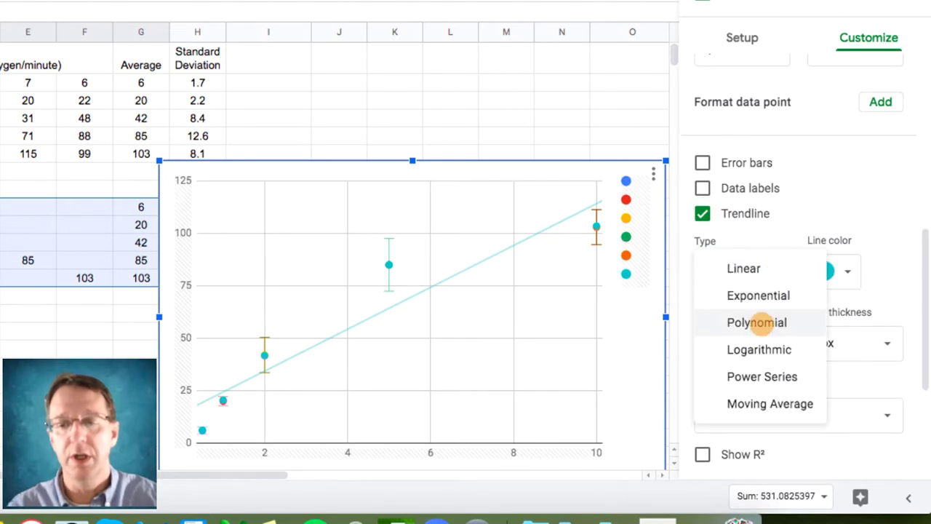
click(761, 322)
click(762, 338)
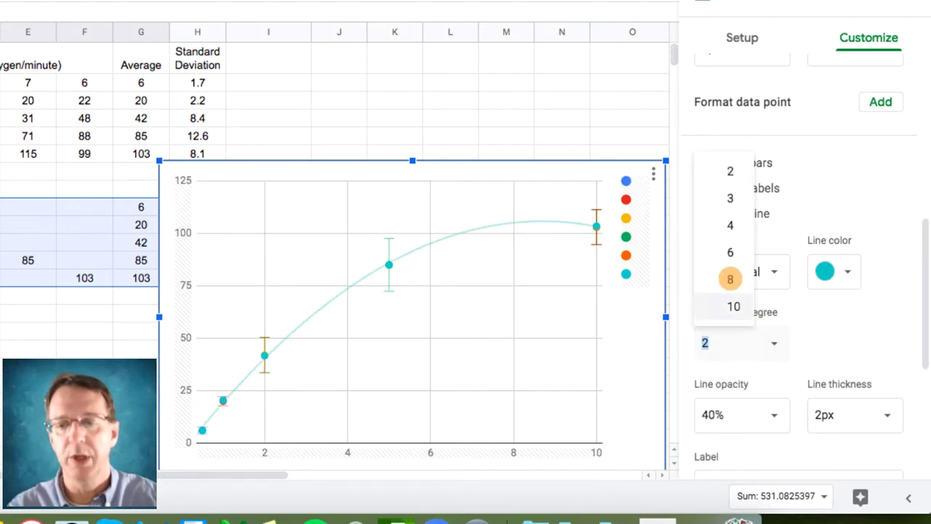
click(730, 201)
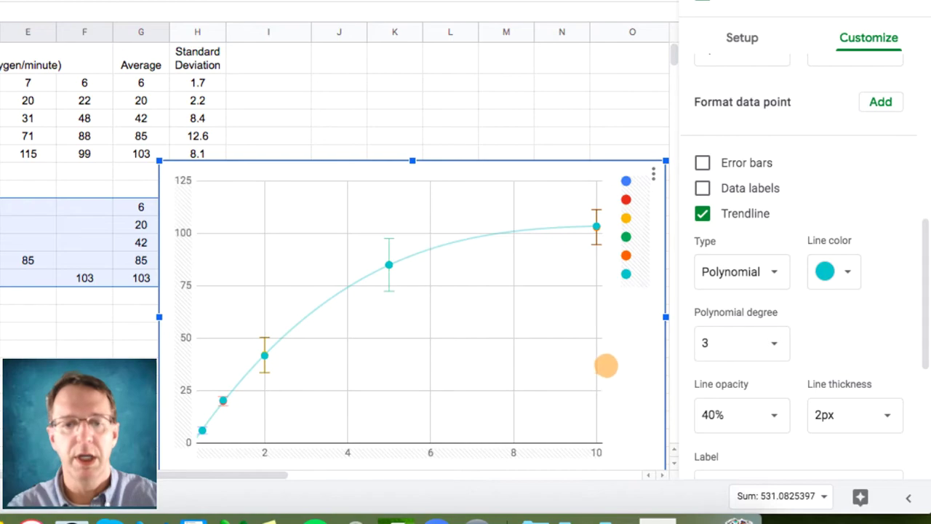